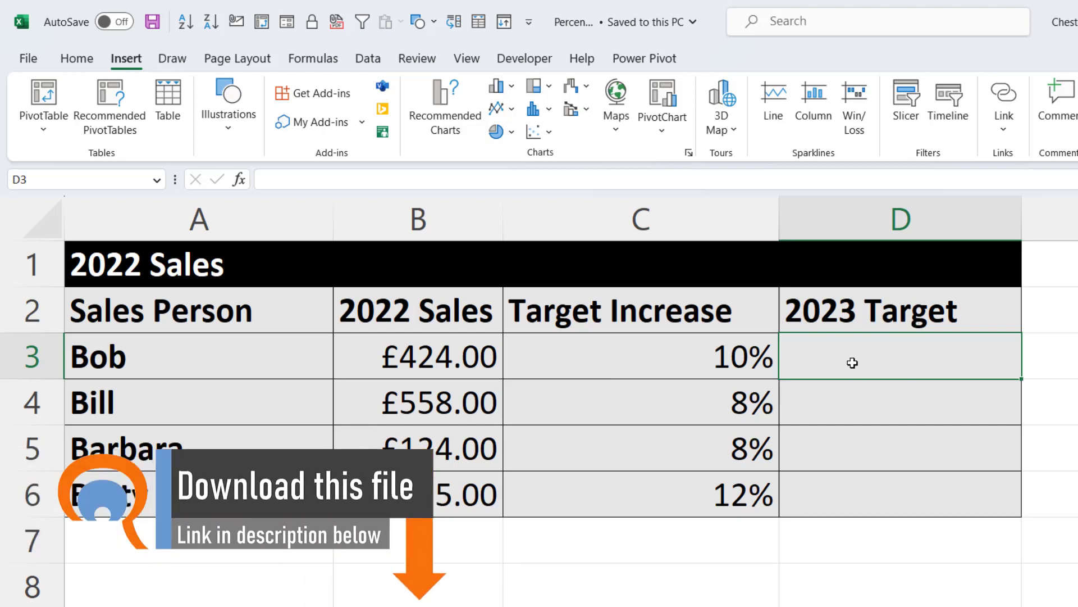
Begin the 2023 Target formula in D3 as =B3*1+C3, using the 2022 sales and target increase in row 3.
type("=")
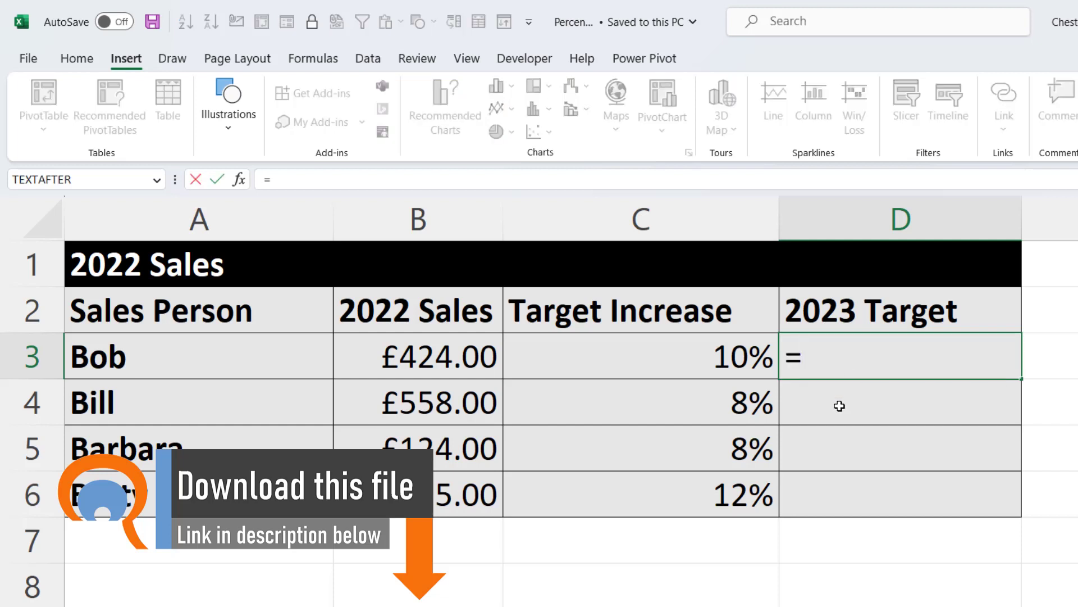
left_click(425, 351)
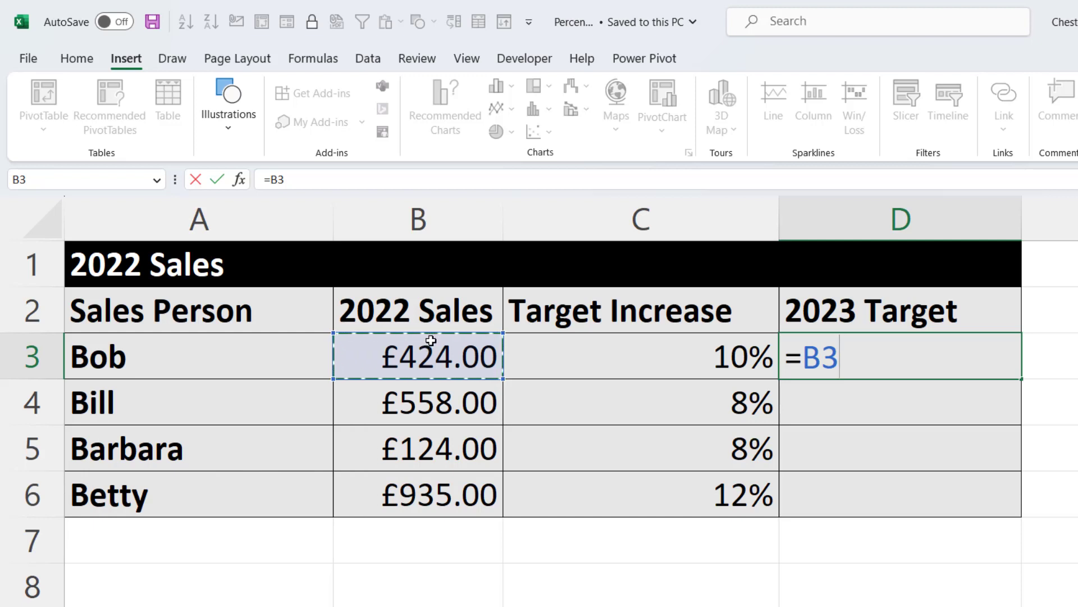
type("*")
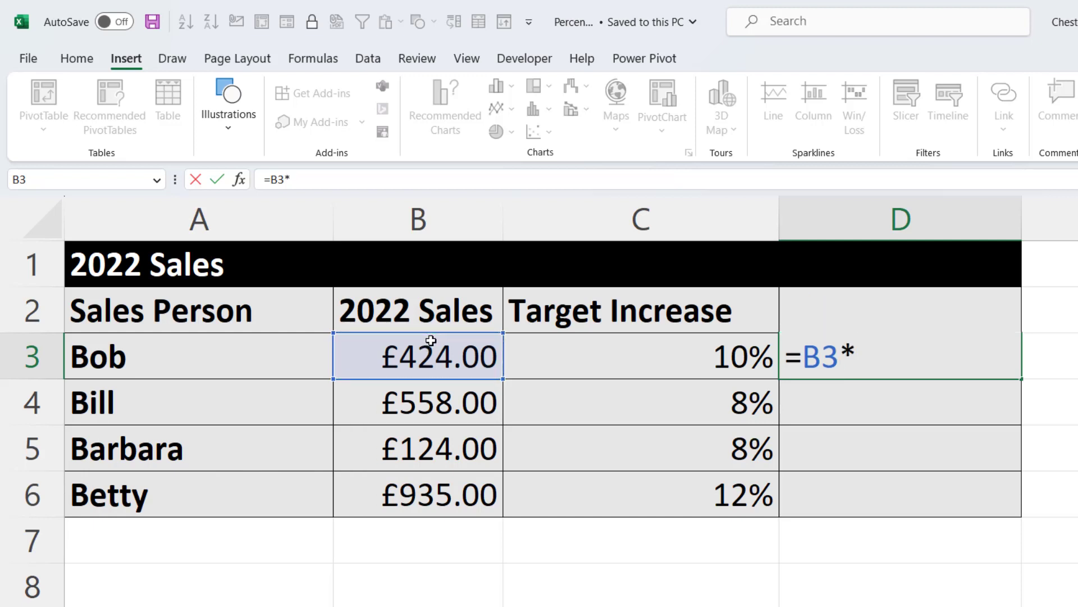
type("1+")
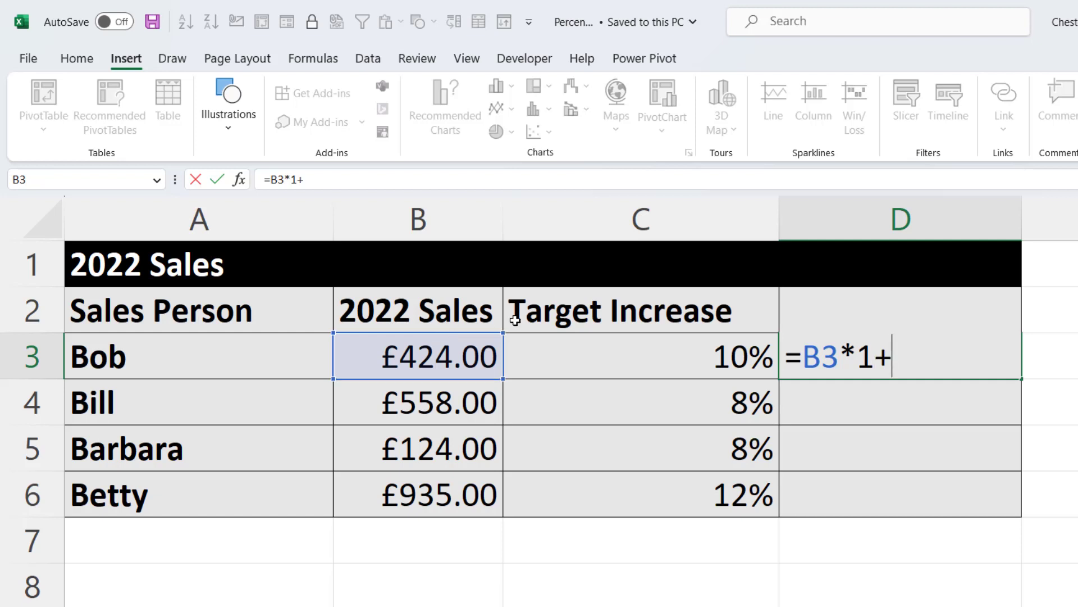
left_click(636, 344)
left_click(885, 374)
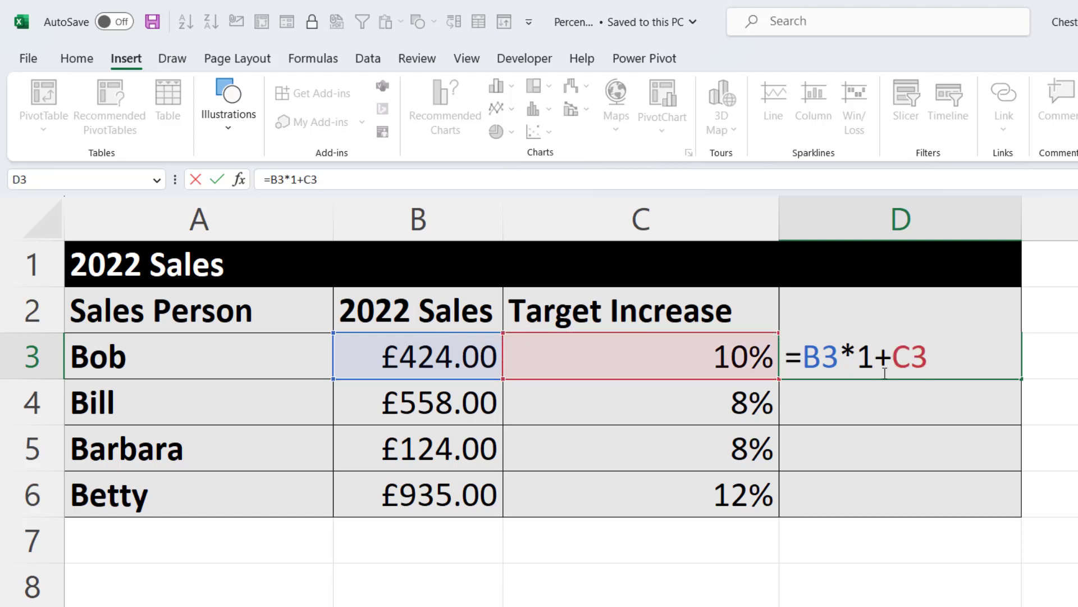
type("00")
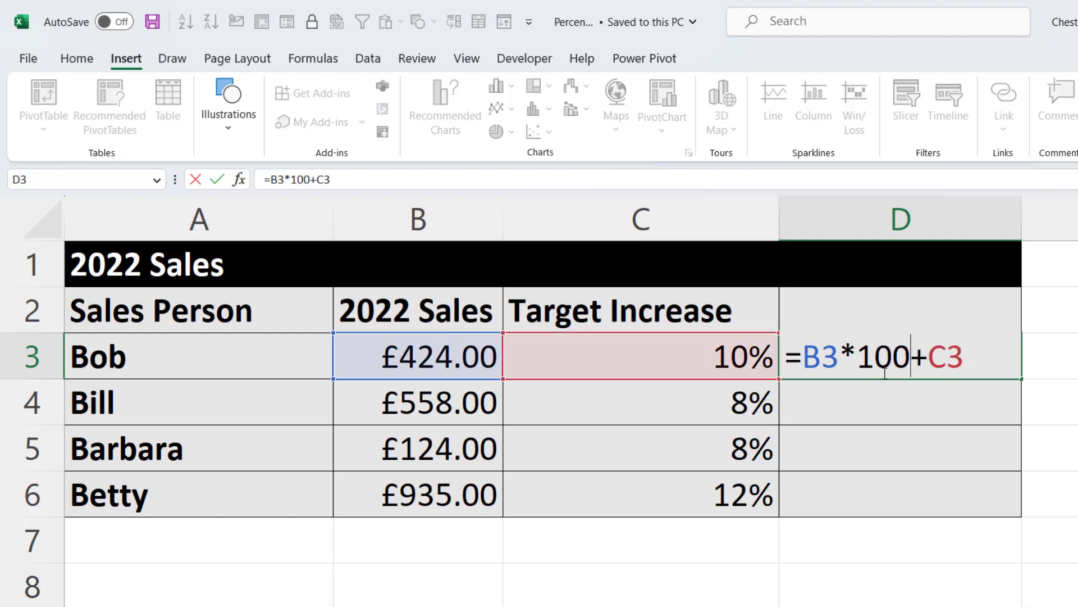
type("%")
key("BackSpace")
key("BackSpace")
key("BackSpace")
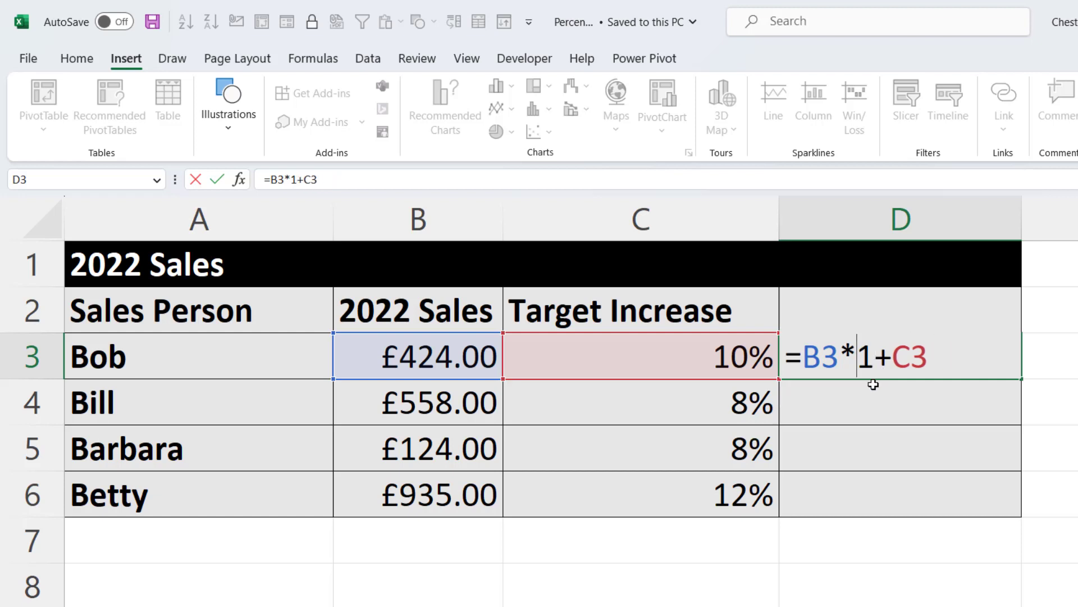
Enclose 1+C3 in parentheses so D3 reads =B3*(1+C3), and fill the formula down to the remaining sales people.
type("(1+C3")
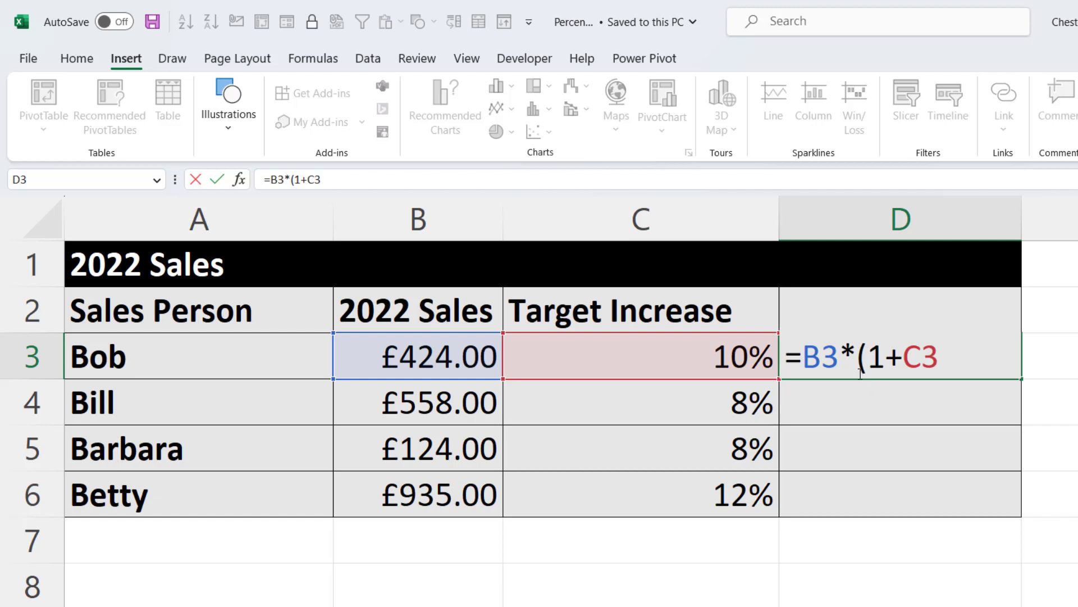
type(")")
left_click_drag(857, 356, 969, 354)
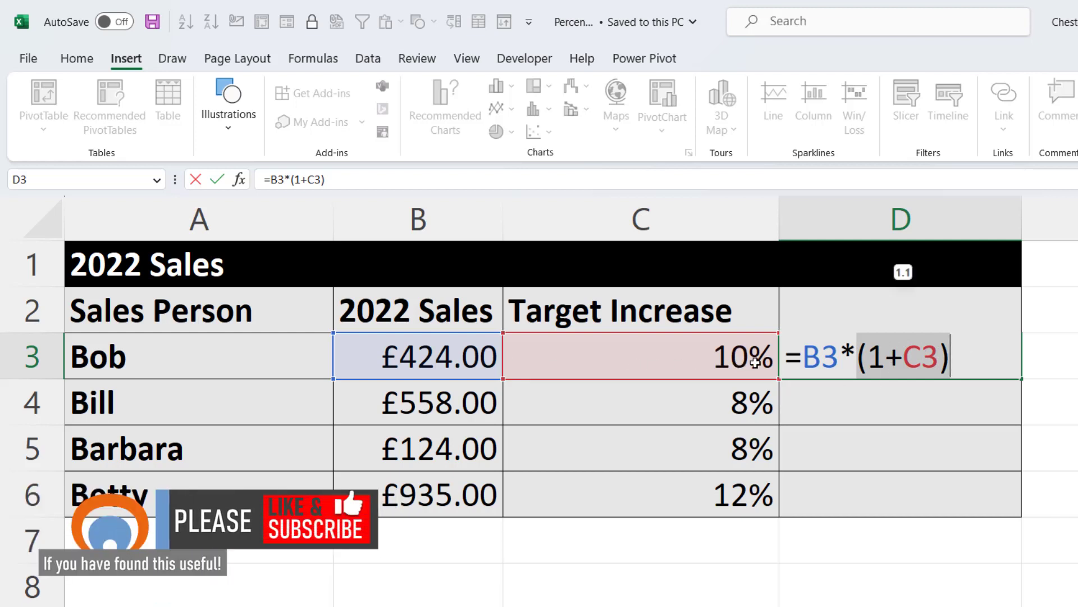
key("Return")
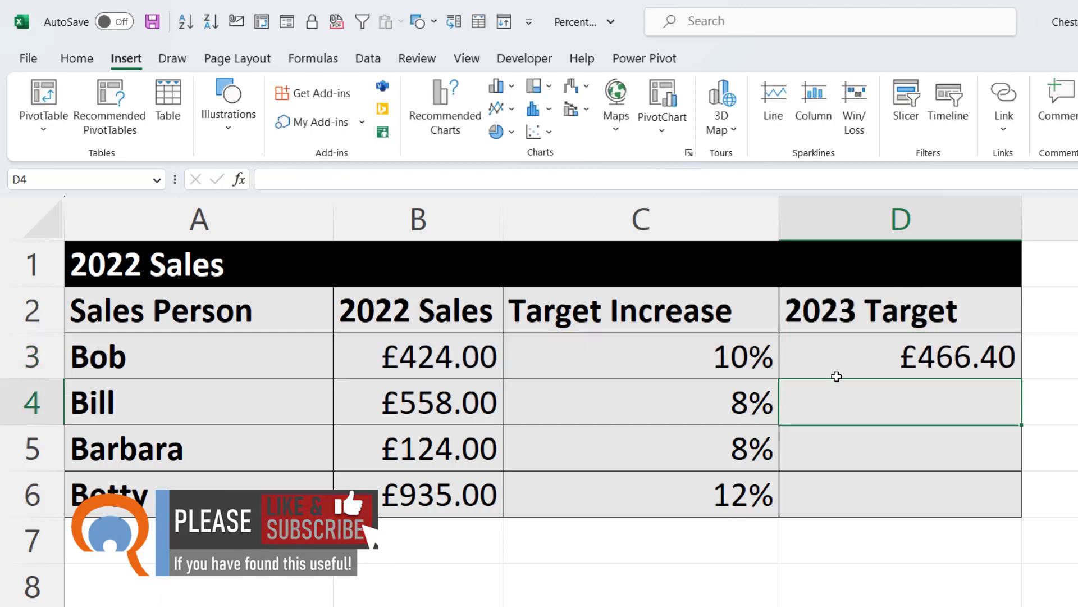
left_click(961, 359)
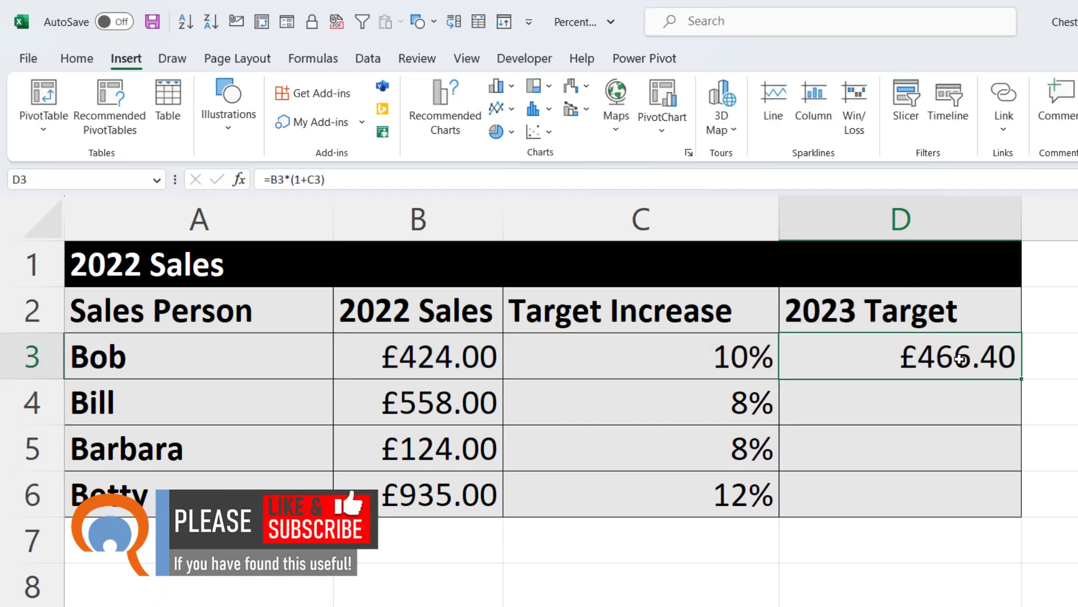
double_click(1022, 378)
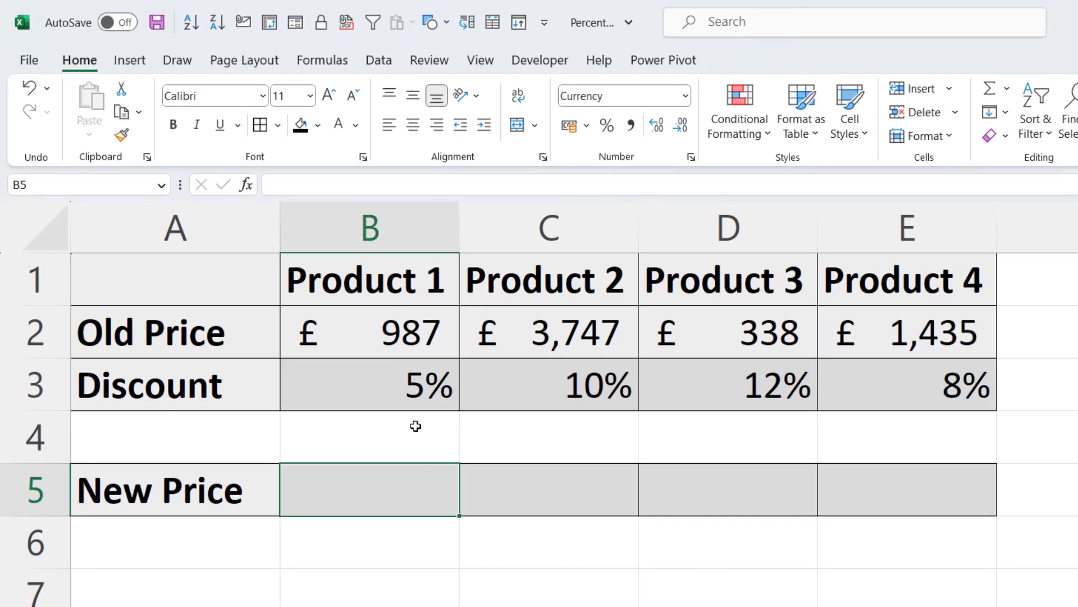
Begin the Product 1 New Price formula in B5 as =B2*1-B3, using its old price and discount.
left_click(351, 326)
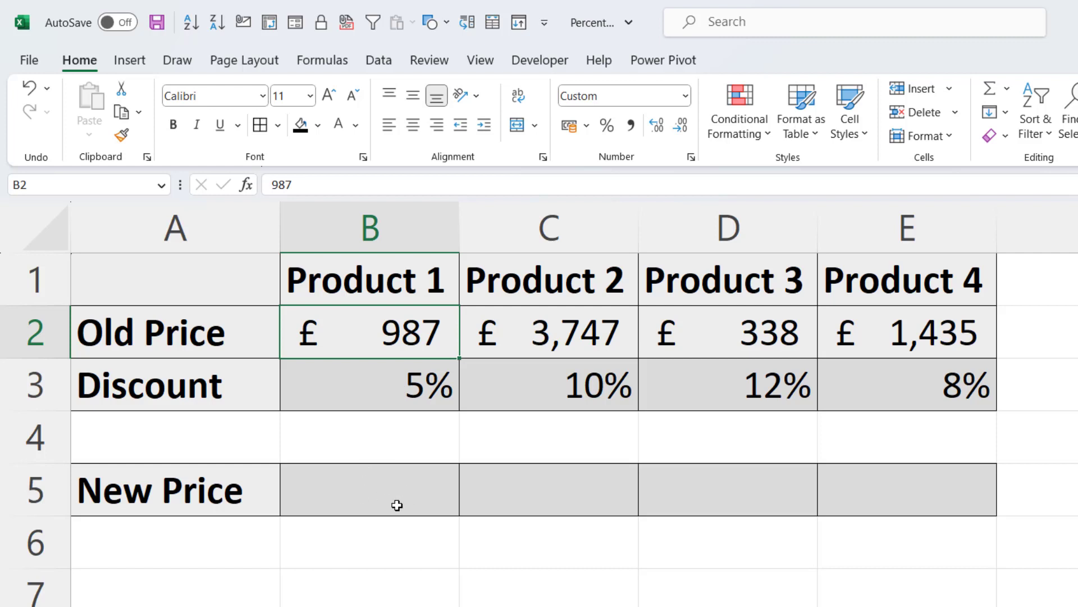
left_click(351, 485)
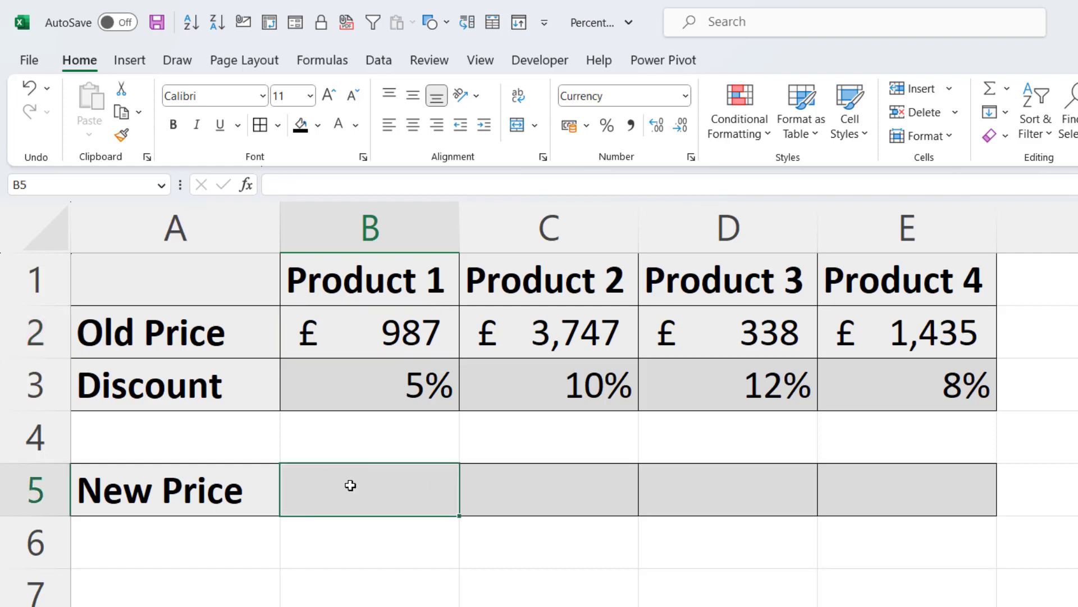
type("=")
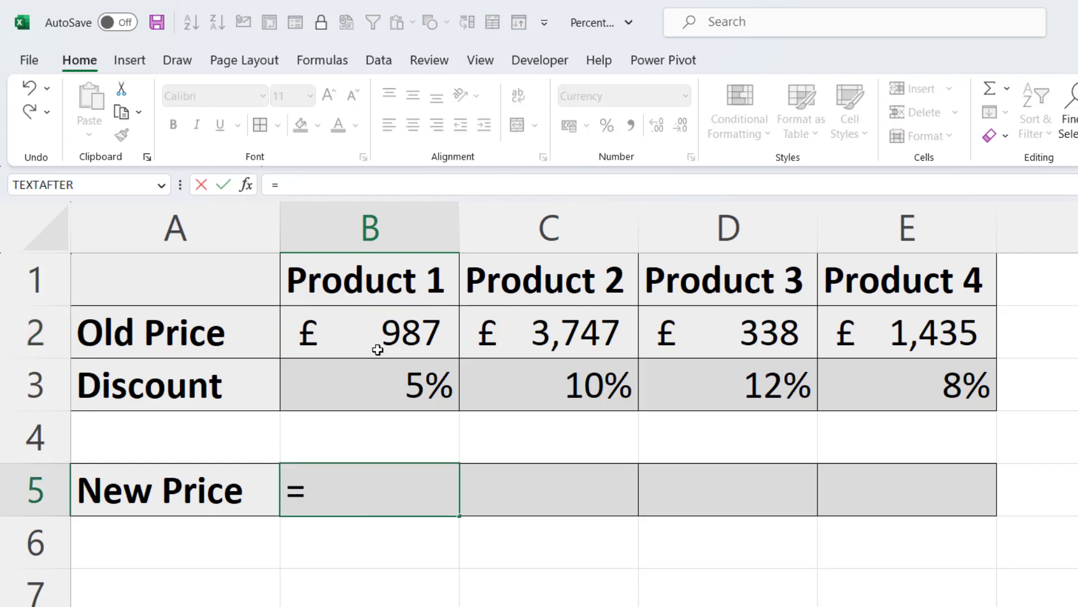
left_click(372, 328)
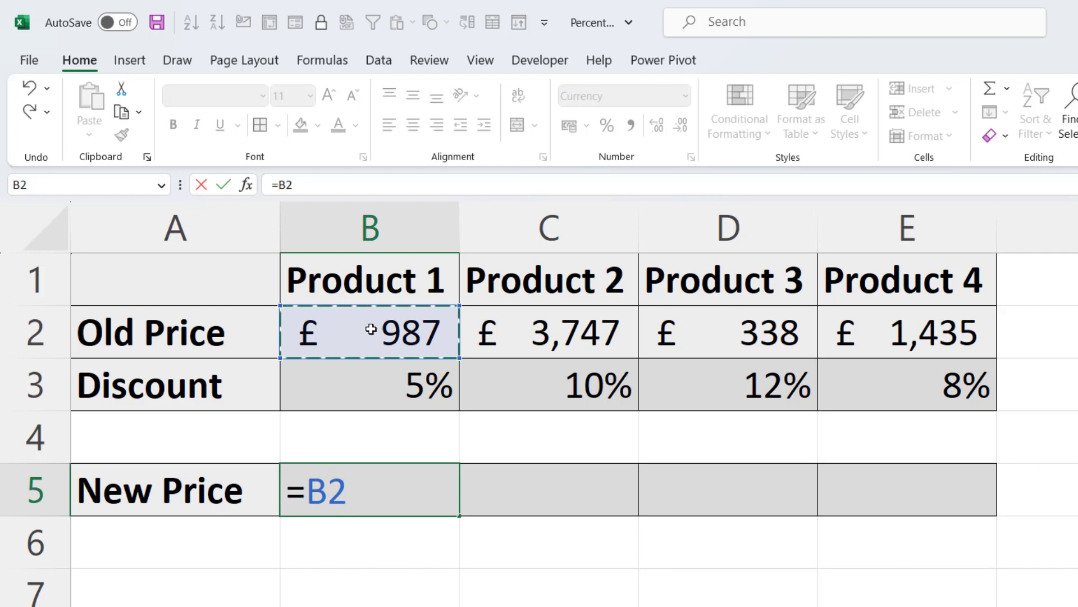
type("*1")
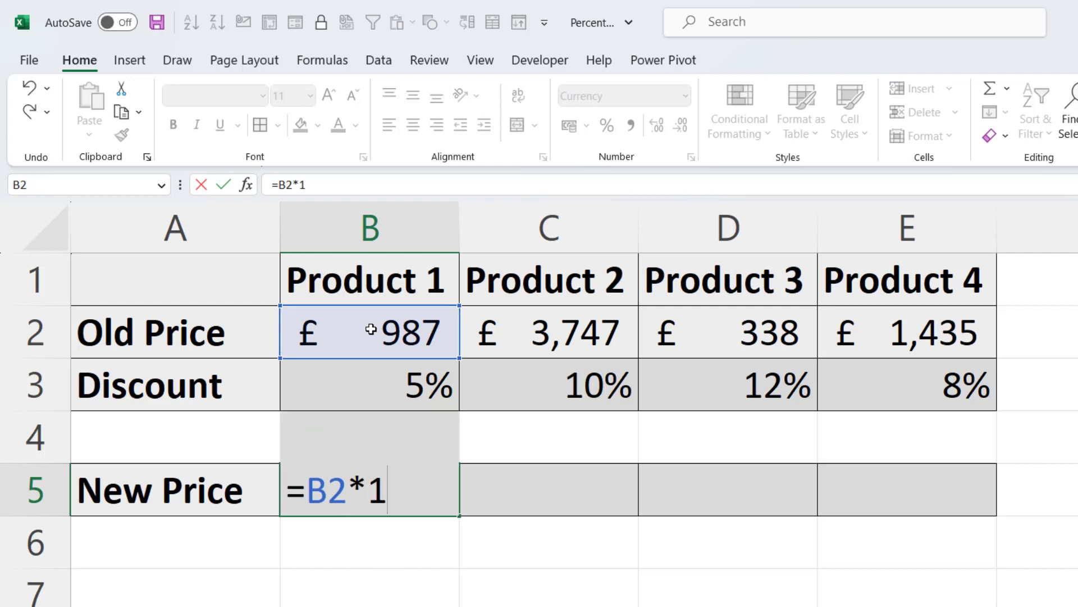
type("-")
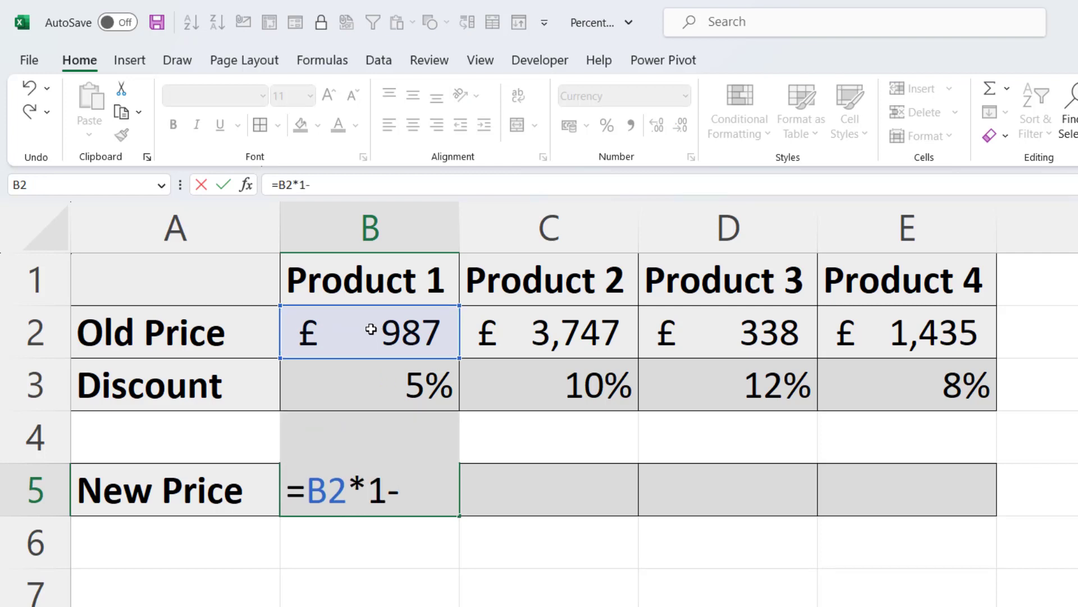
left_click(421, 383)
left_click(386, 492)
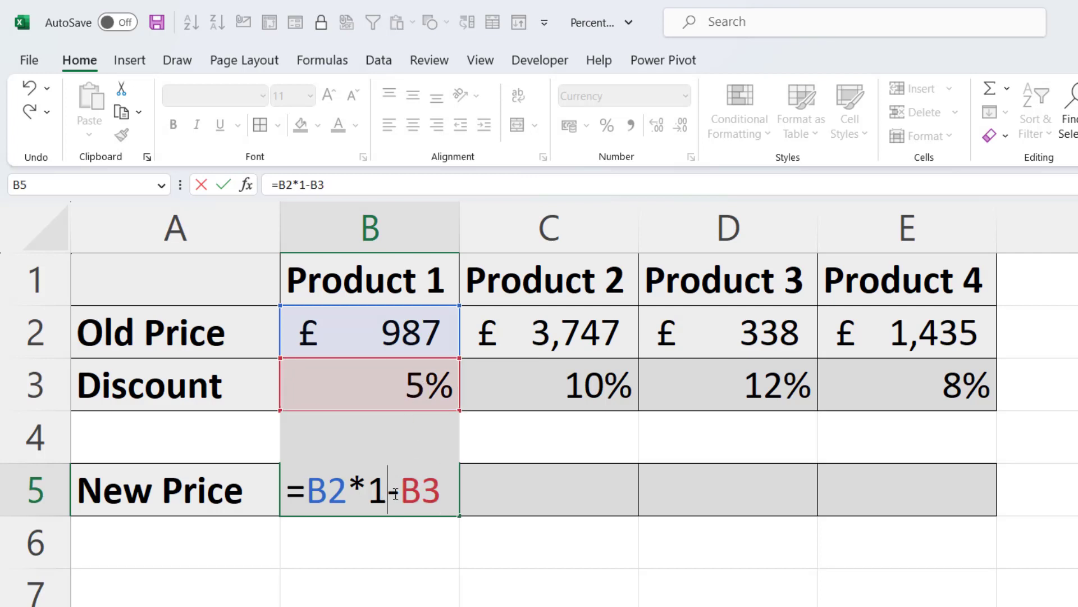
type("00%")
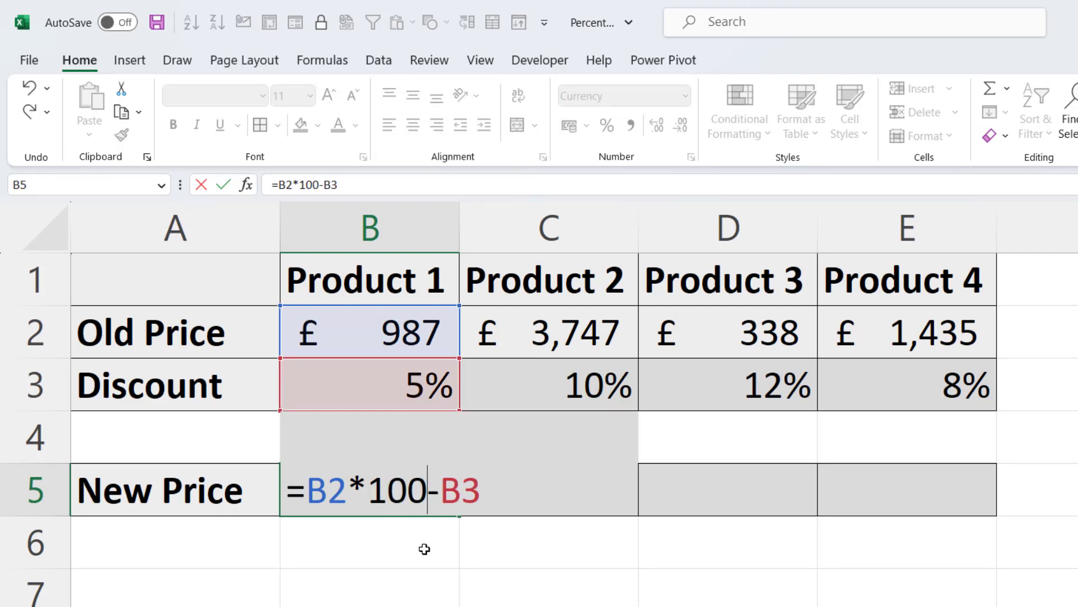
key("BackSpace")
key("BackSpace")
key("BackSpace")
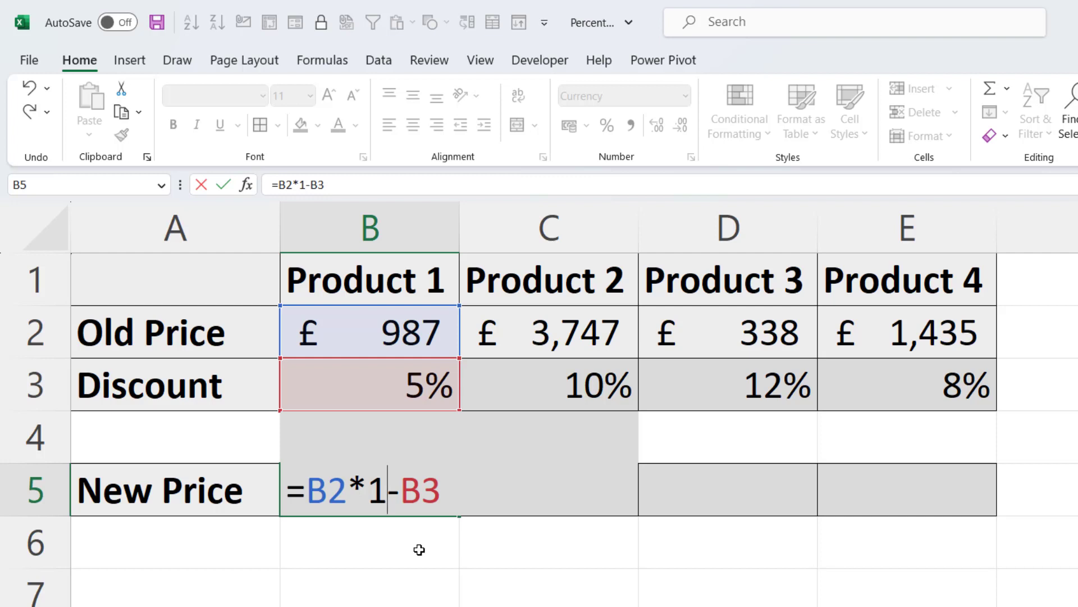
Enclose 1-B3 in parentheses so B5 reads =B2*(1-B3), and copy the formula across to E5.
left_click(368, 480)
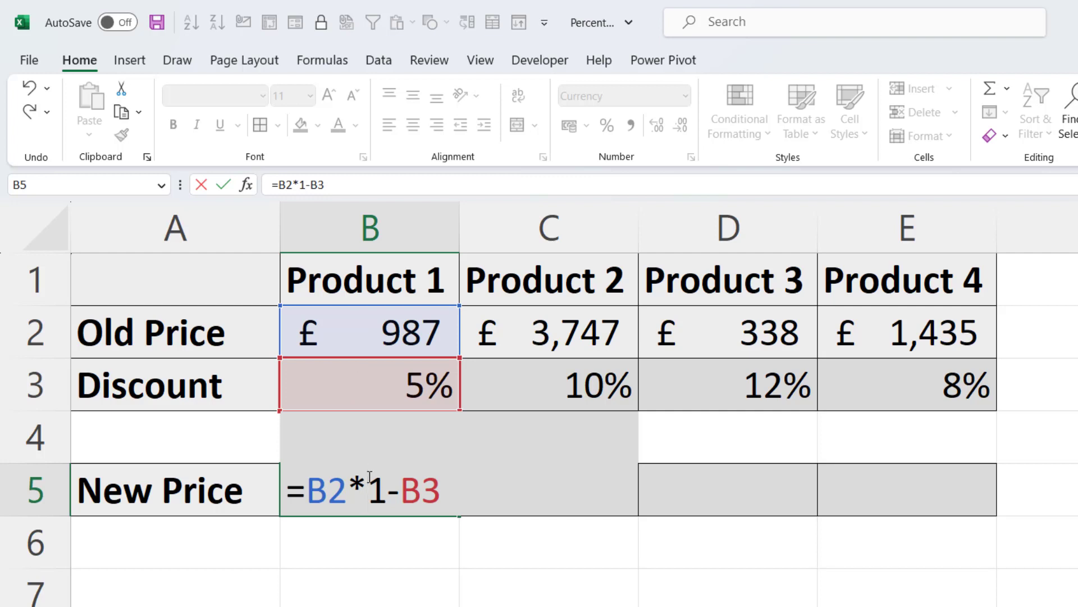
type("(")
left_click(468, 491)
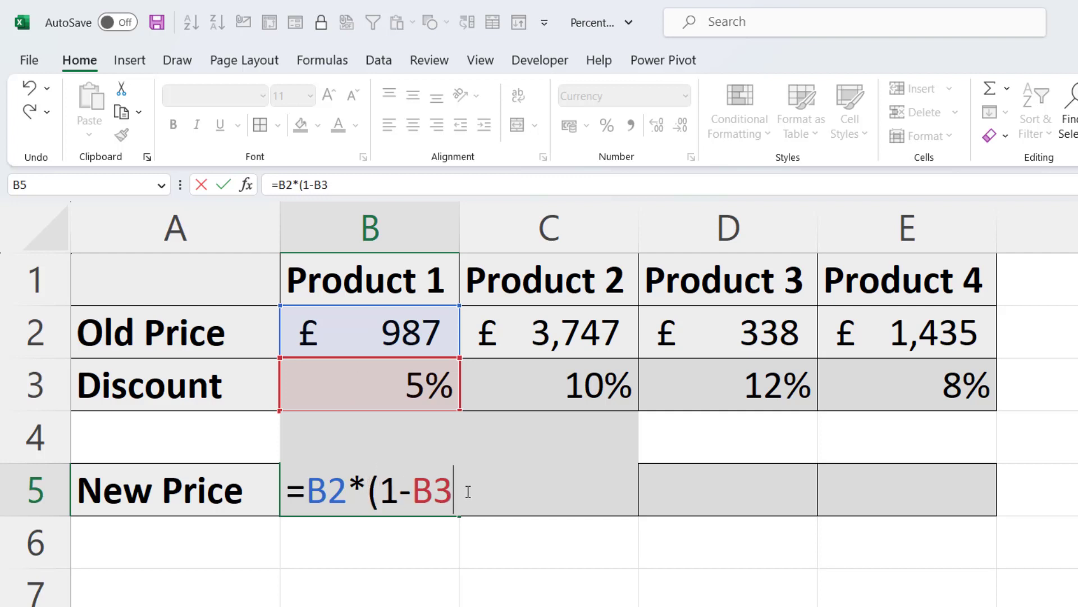
type(")")
key("Return")
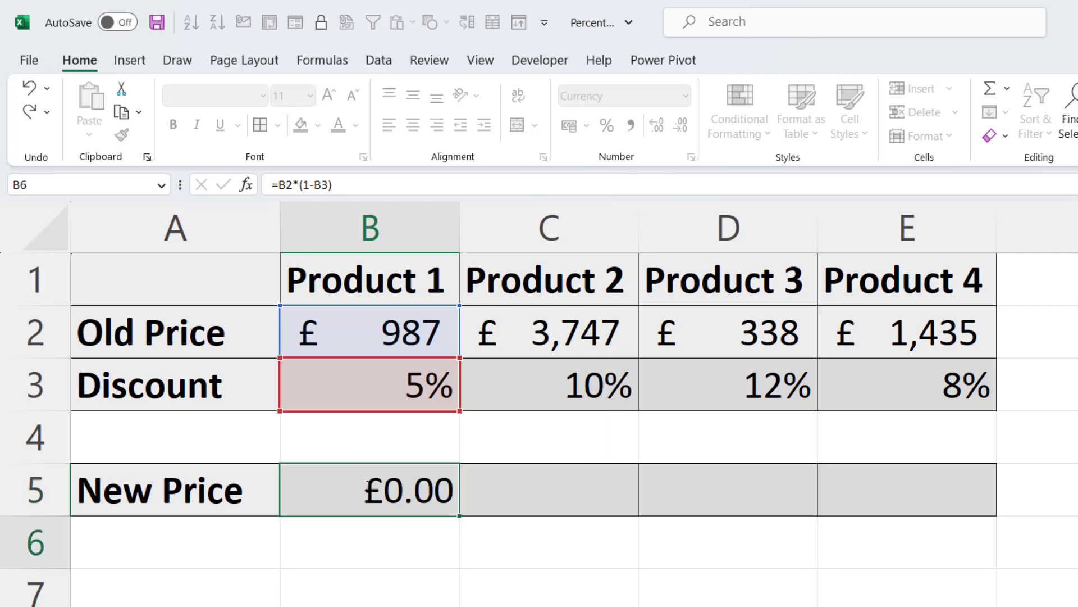
left_click(383, 498)
left_click_drag(459, 515, 927, 503)
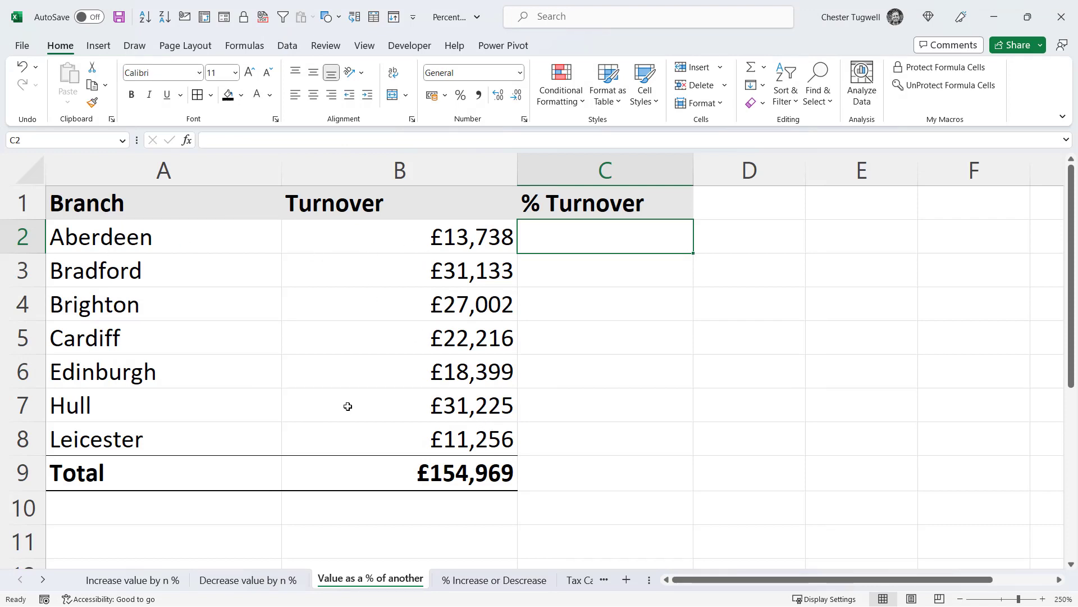
Enter =B2/B9 in C2 to calculate Aberdeen's turnover as a share of the total.
type("=")
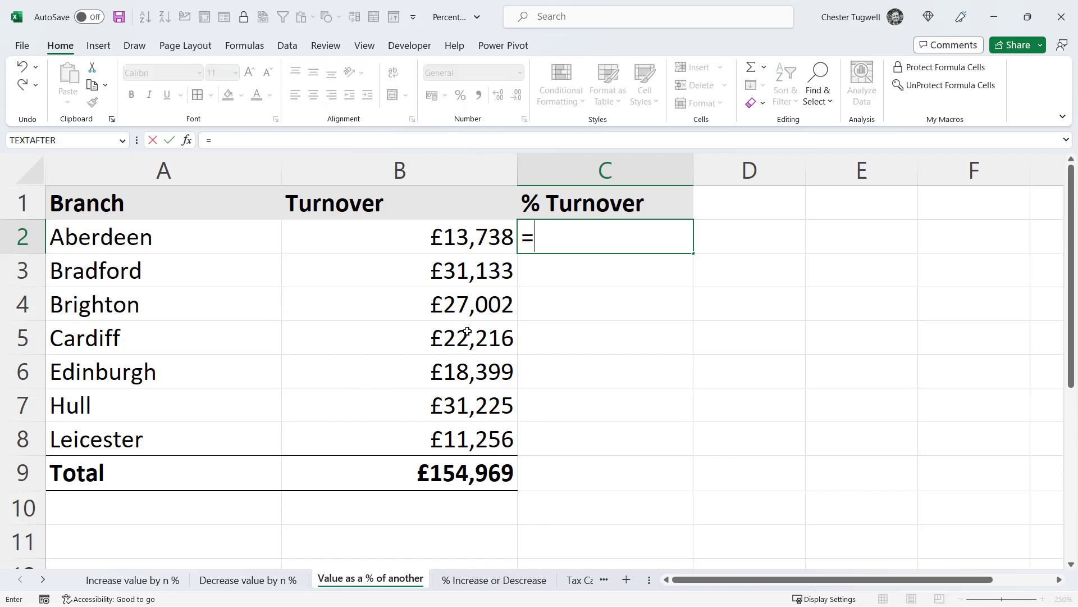
left_click(450, 235)
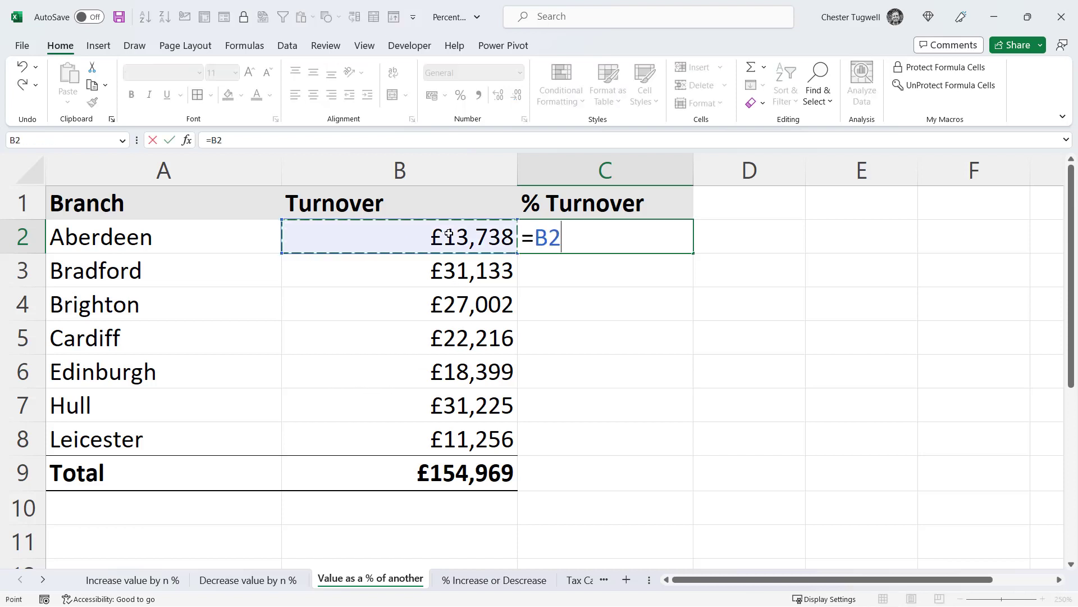
type("/")
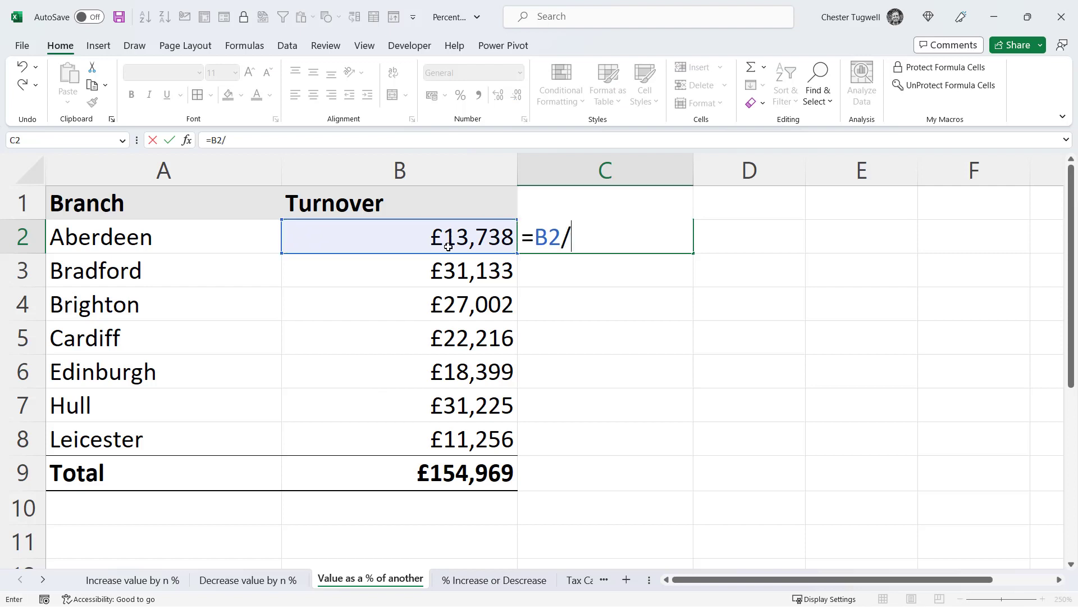
left_click(446, 475)
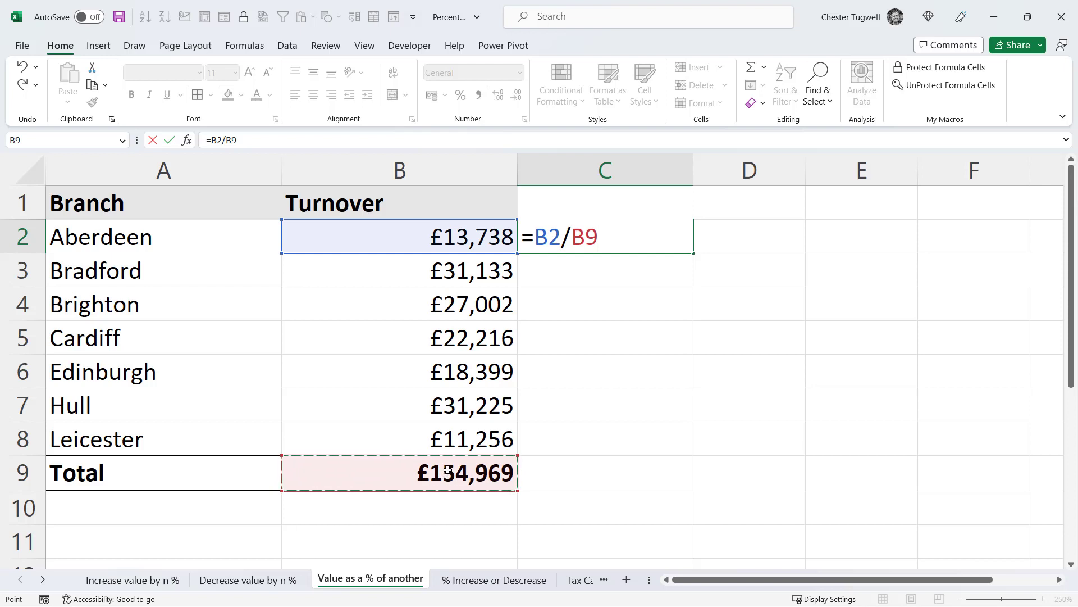
key("Return")
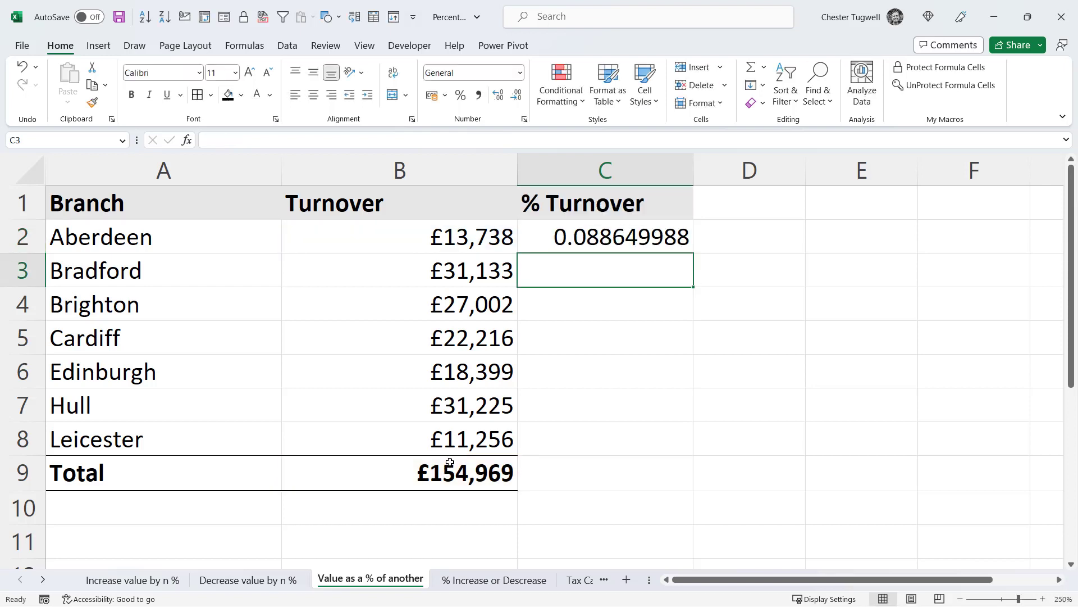
Format C2 as a percentage with two decimal places and check which cells its formula references.
left_click(561, 237)
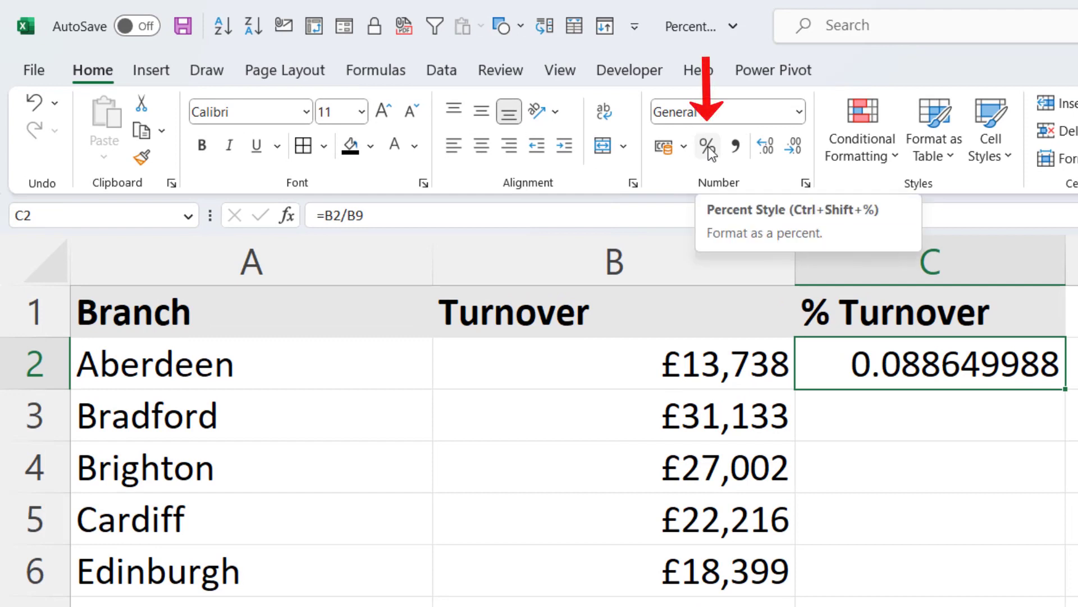
left_click(709, 148)
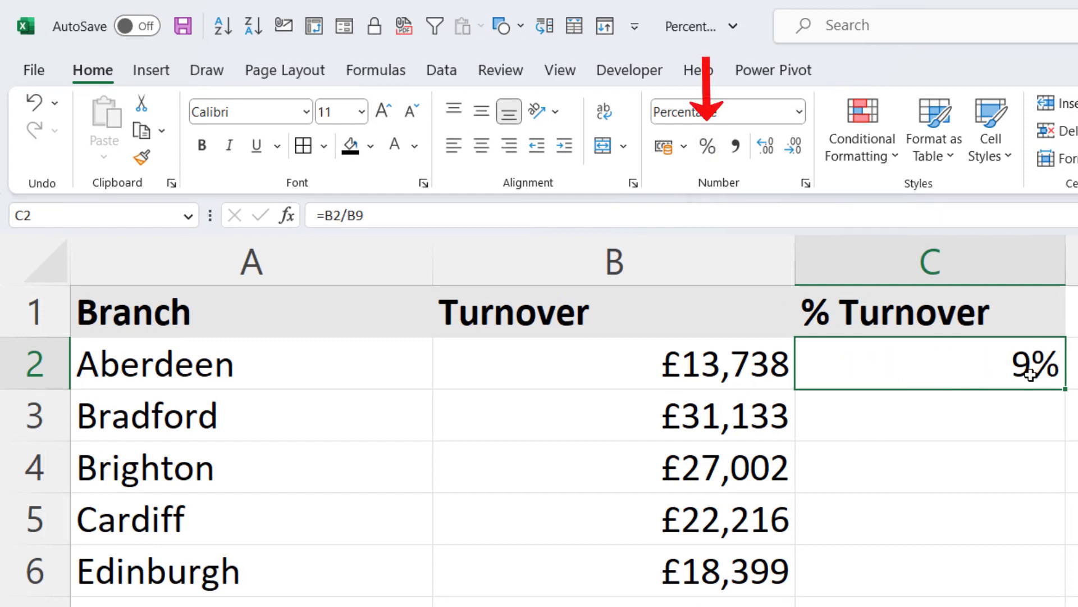
left_click(768, 149)
left_click(769, 149)
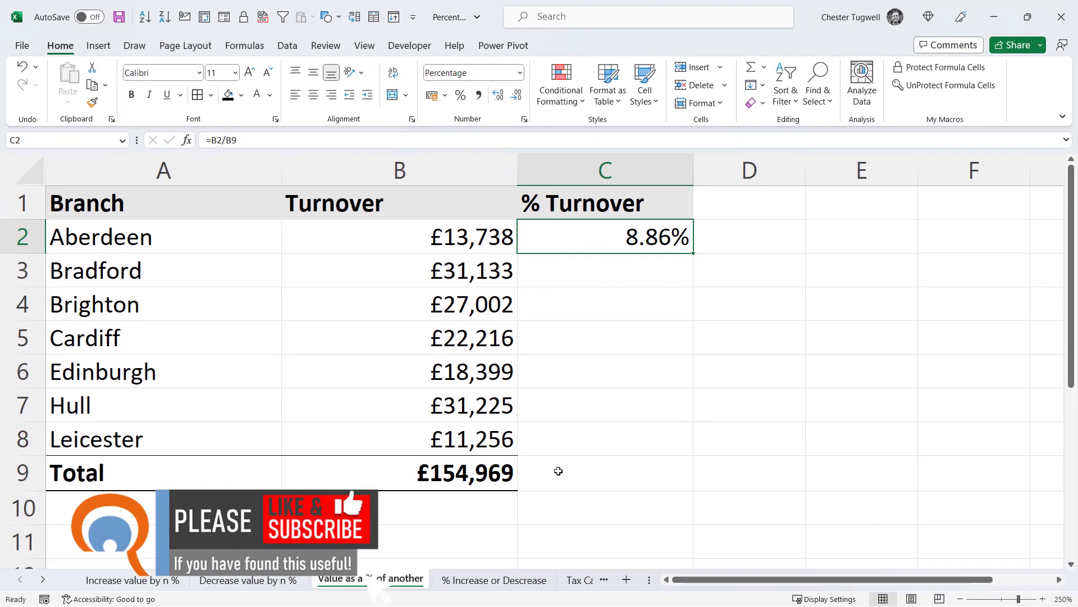
double_click(647, 235)
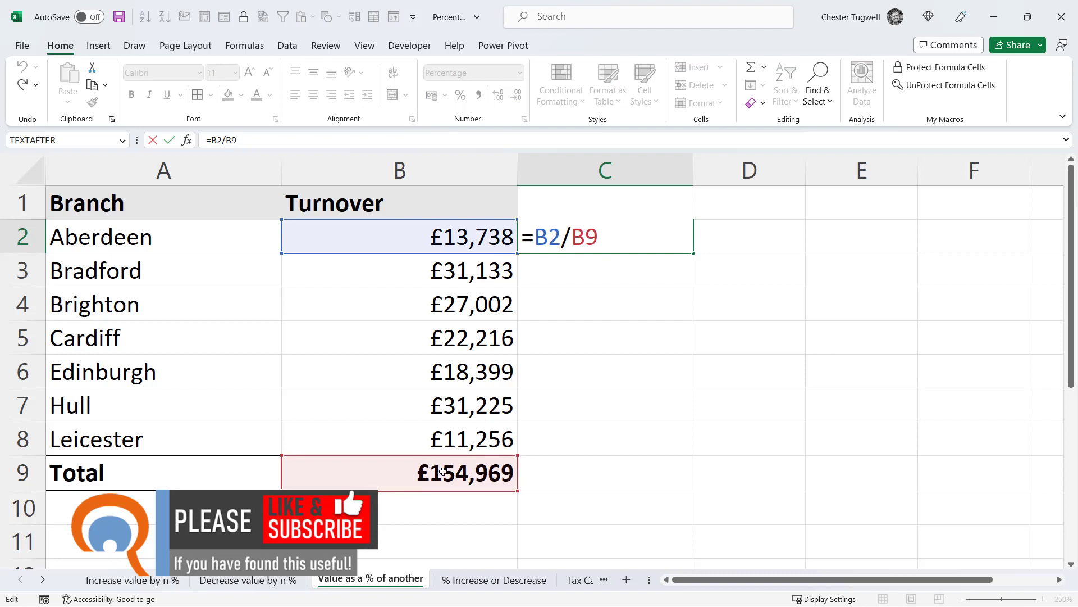
key("Return")
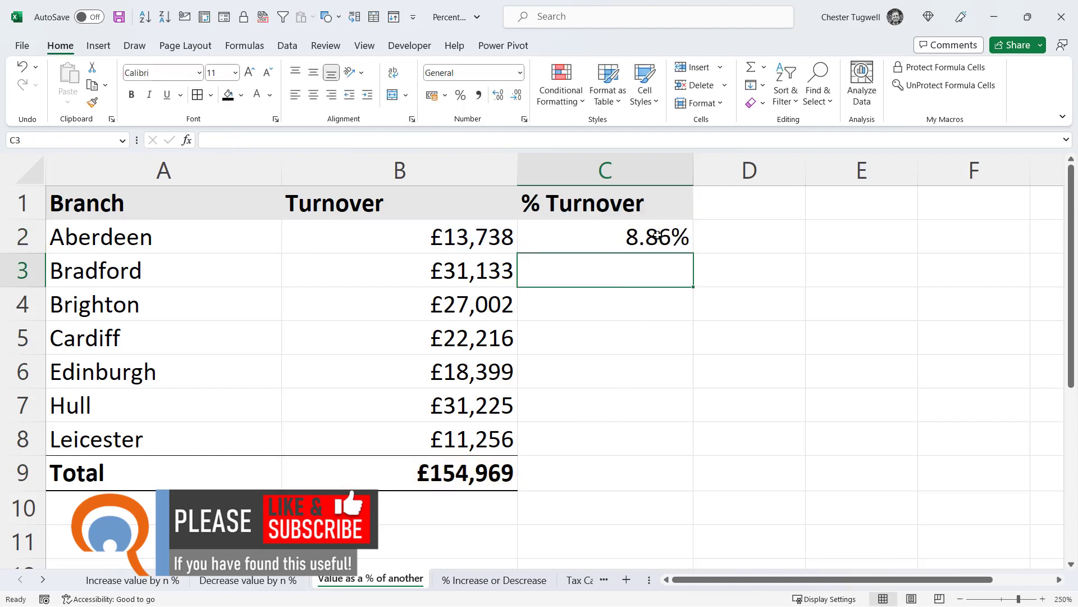
Try copying the Aberdeen % Turnover formula in C2 down to C8, and check which cells the Bradford formula references.
left_click(668, 241)
left_click_drag(693, 252, 656, 444)
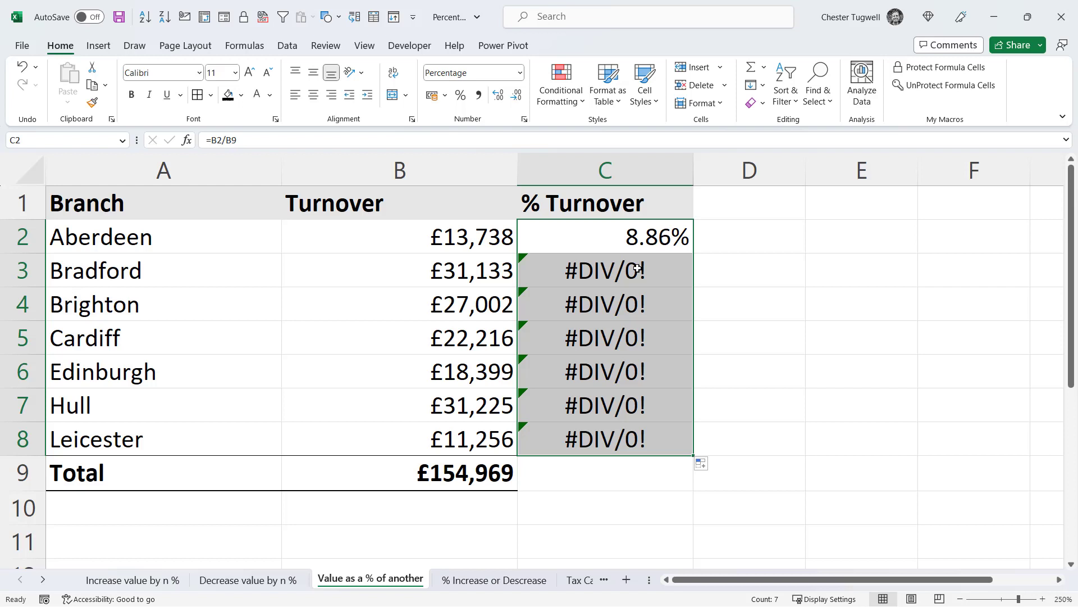
double_click(638, 269)
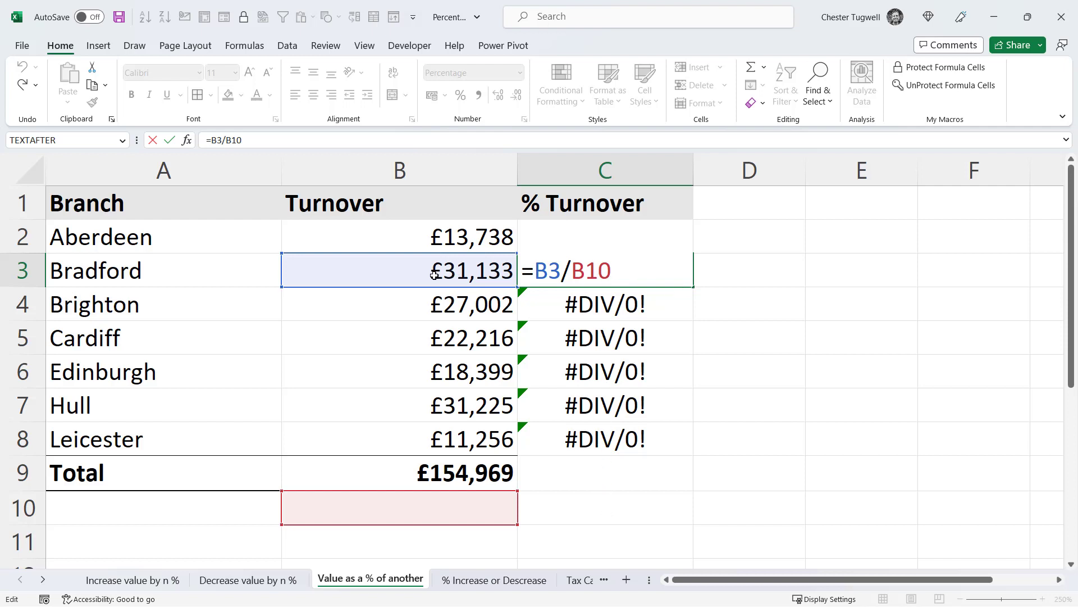
key("Return")
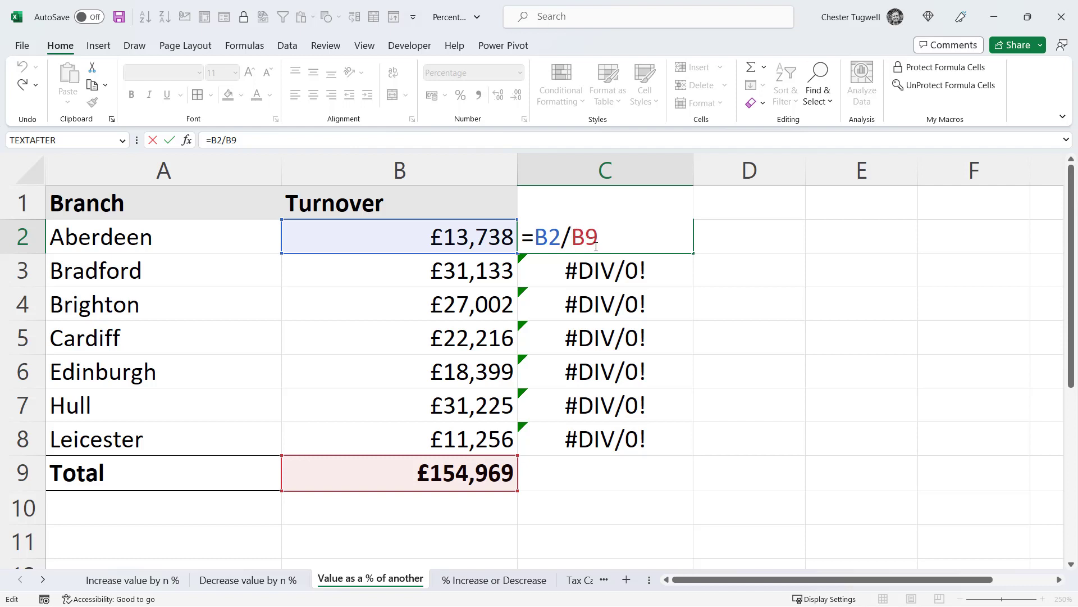
Make the total reference in C2 absolute so it reads =B2/$B$9, and copy the formula down to C8.
key("F4")
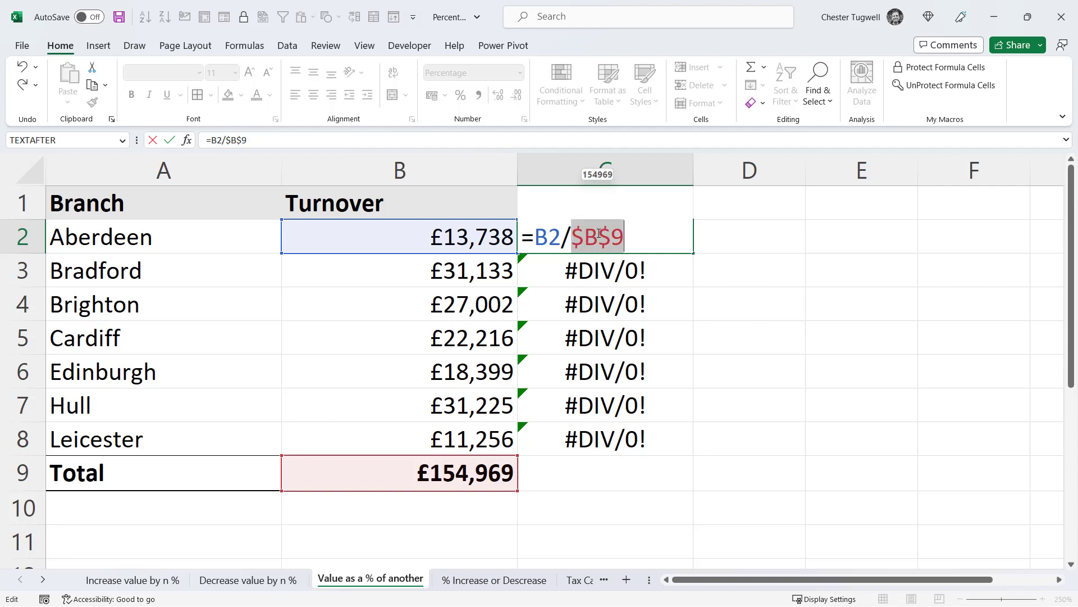
left_click(633, 236)
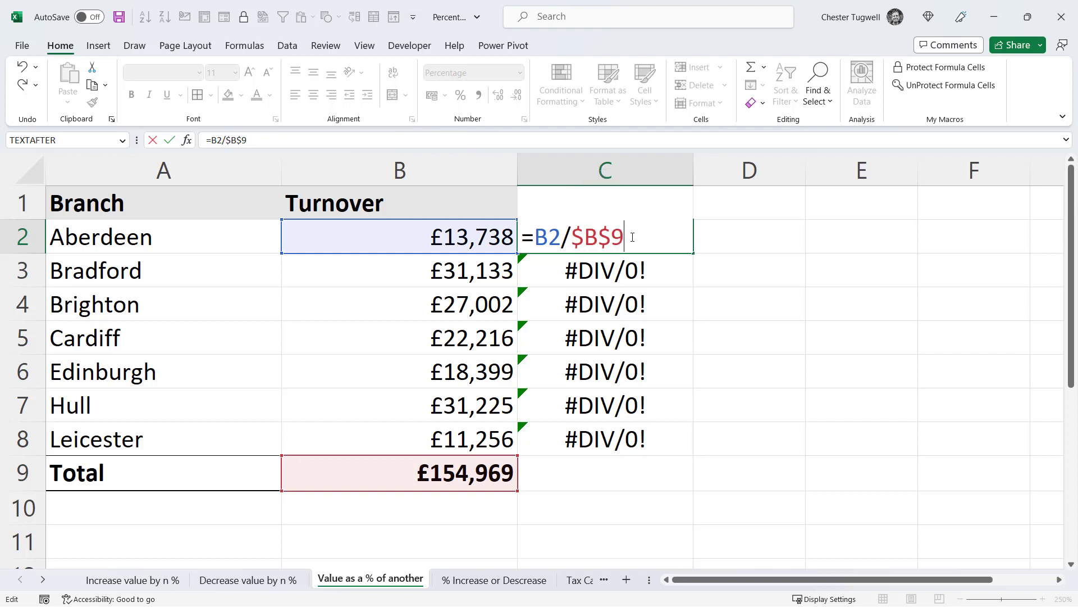
key("Return")
left_click(680, 246)
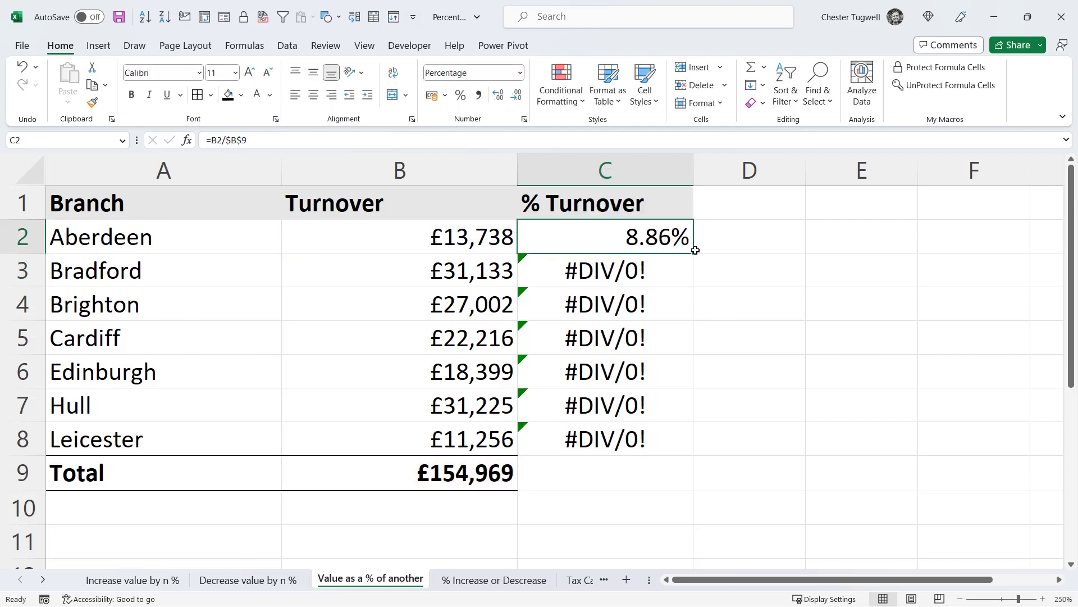
left_click_drag(696, 250, 659, 450)
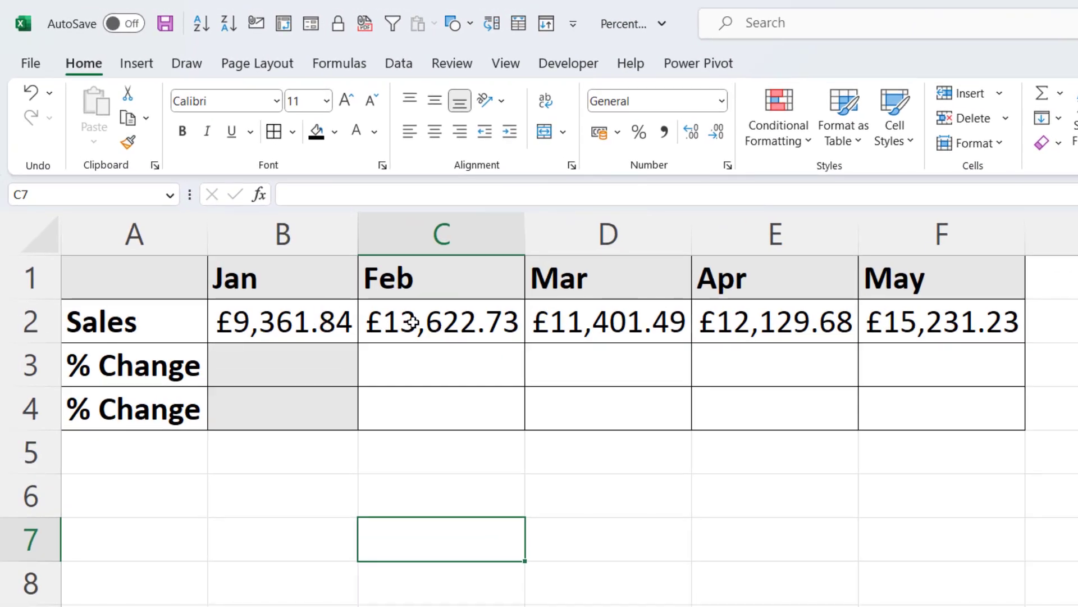
Enter =C2-B2 in C3 to calculate the difference between the February and January sales.
left_click(470, 362)
type("=")
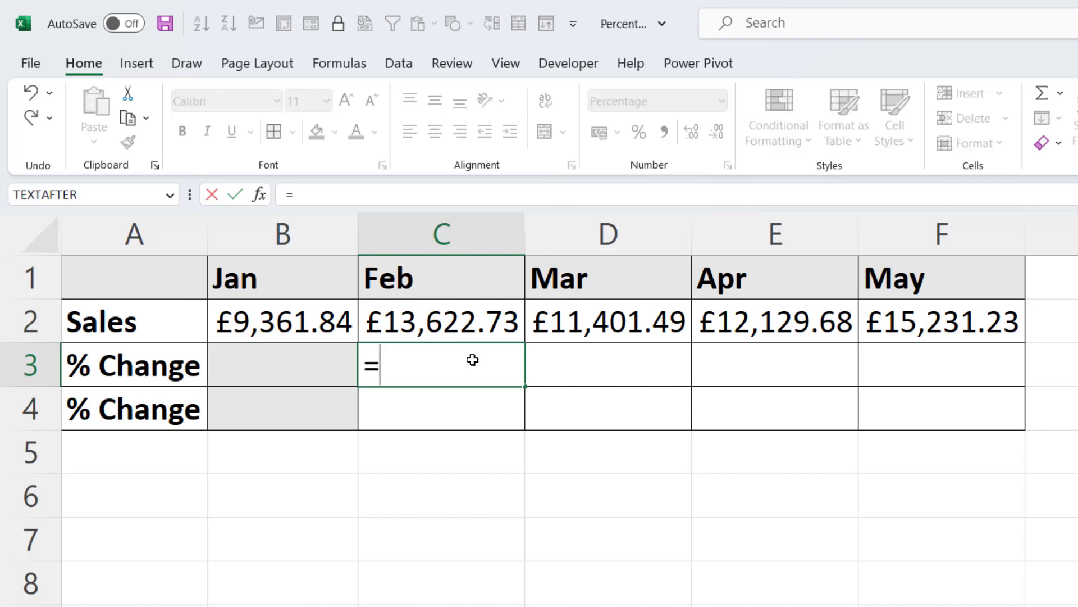
left_click(444, 320)
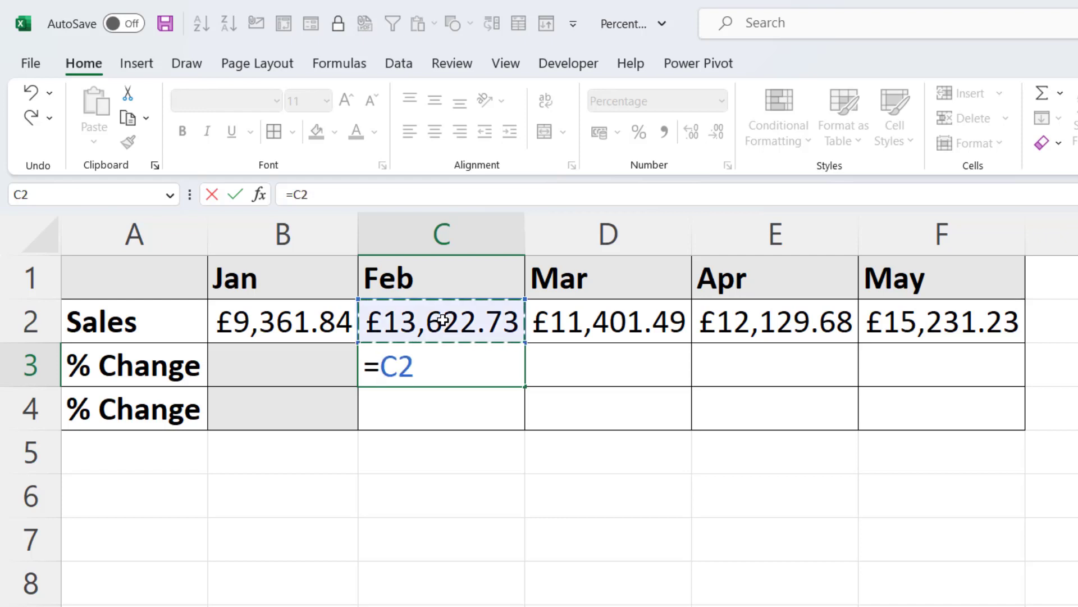
type("-")
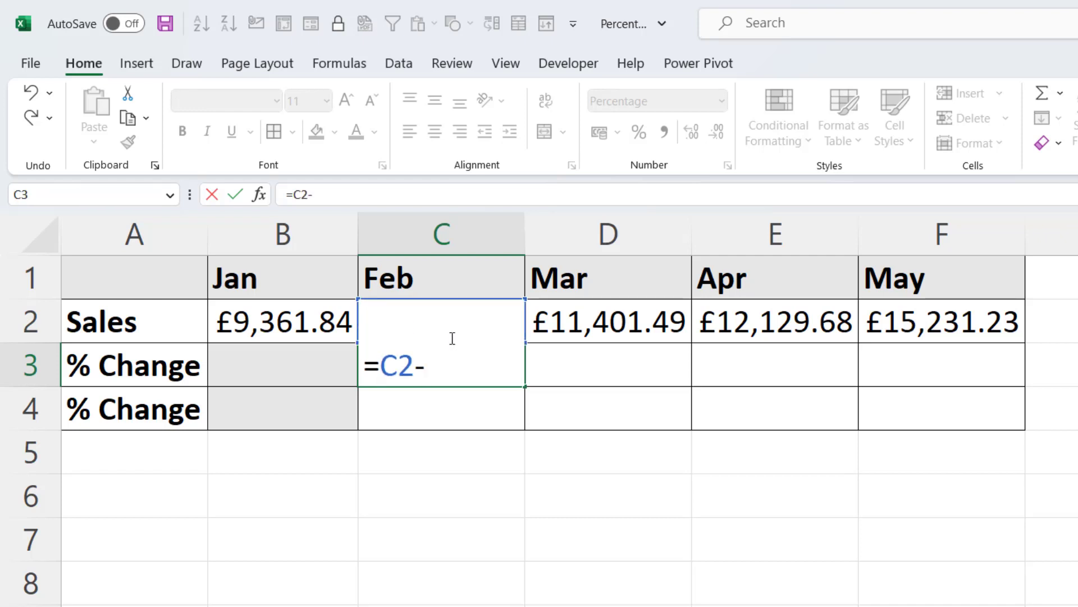
left_click(316, 311)
key("Return")
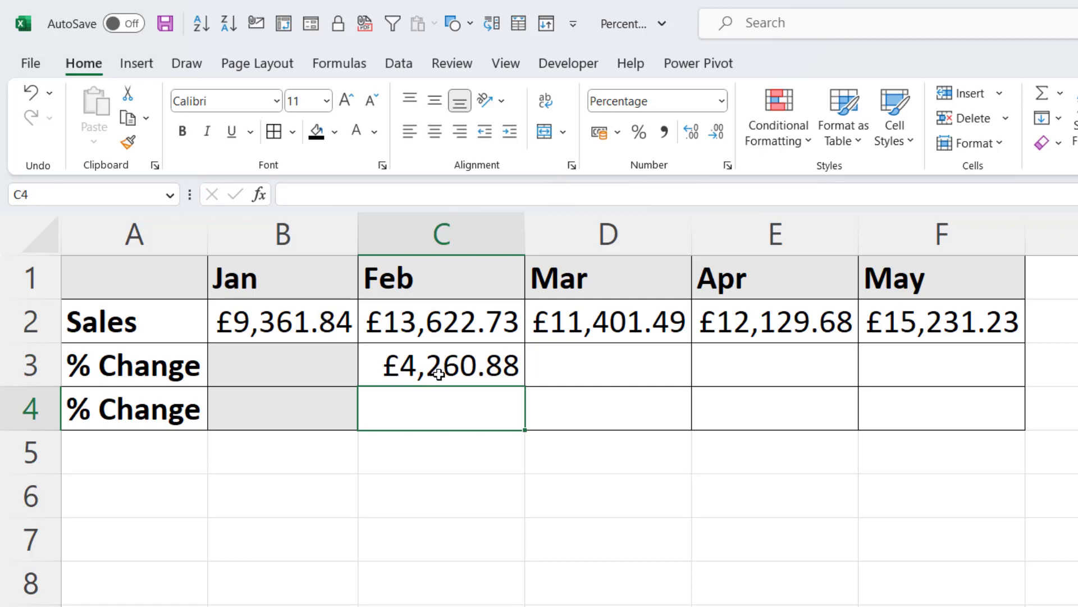
Extend the C3 formula to =(C2-B2)/B2, enclosing the difference in parentheses and dividing it by January's sales.
left_click(450, 371)
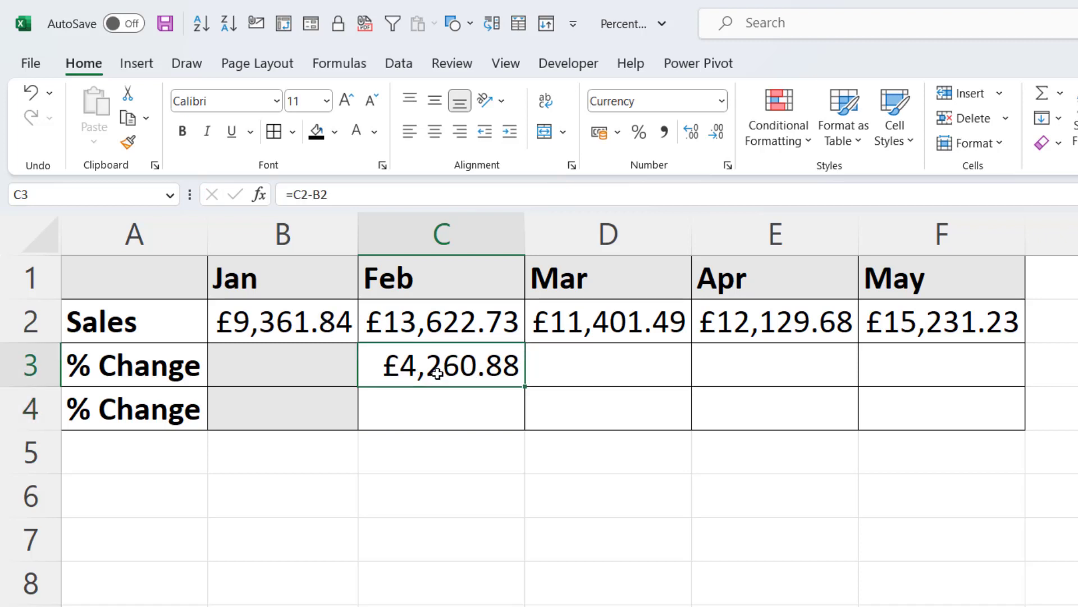
double_click(445, 368)
type("/")
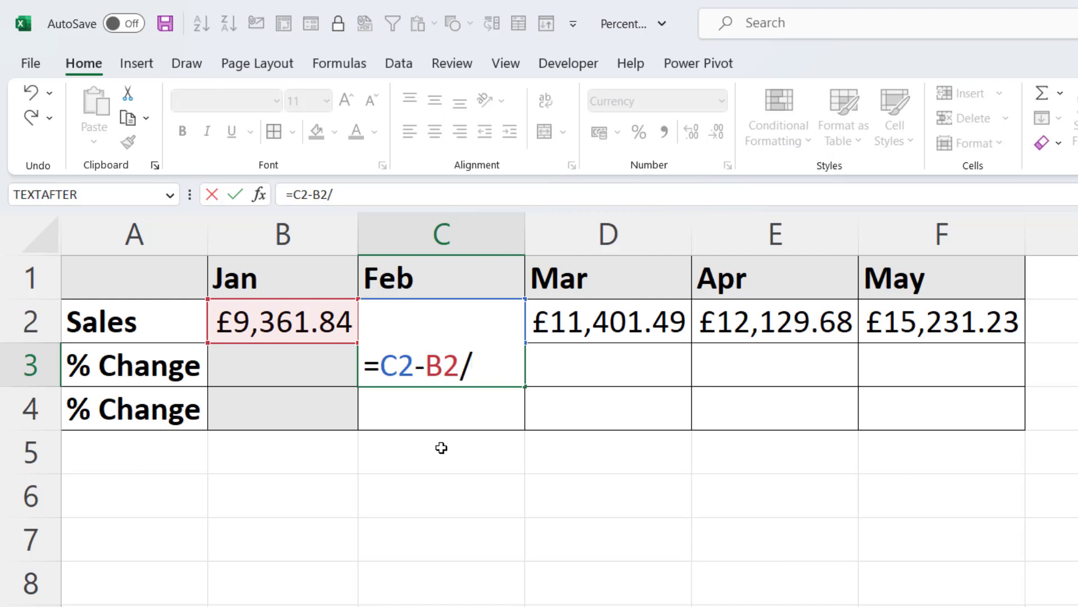
left_click(298, 323)
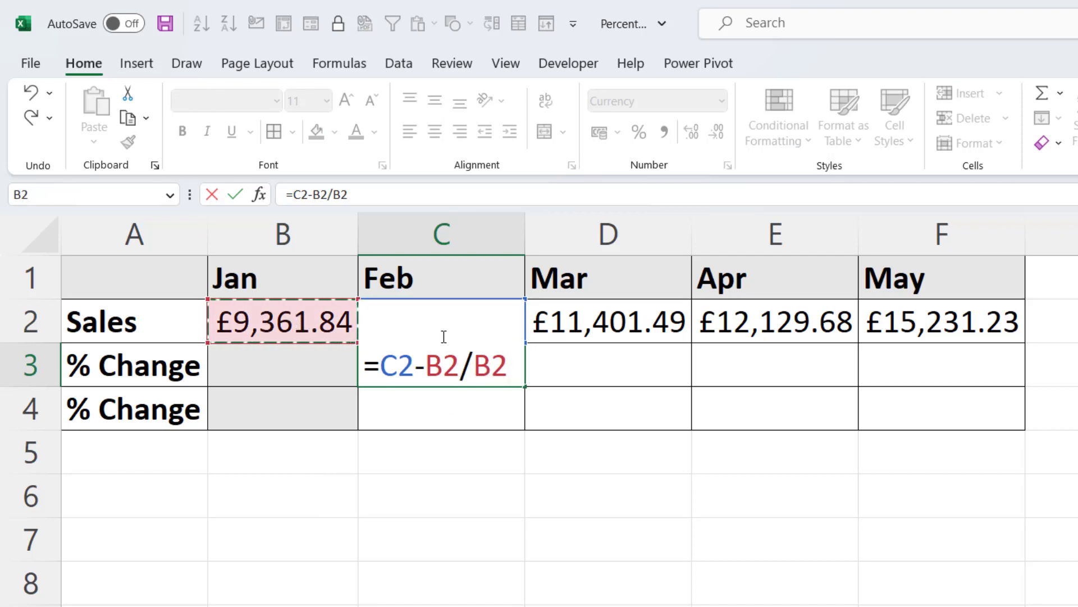
left_click(380, 368)
type("(")
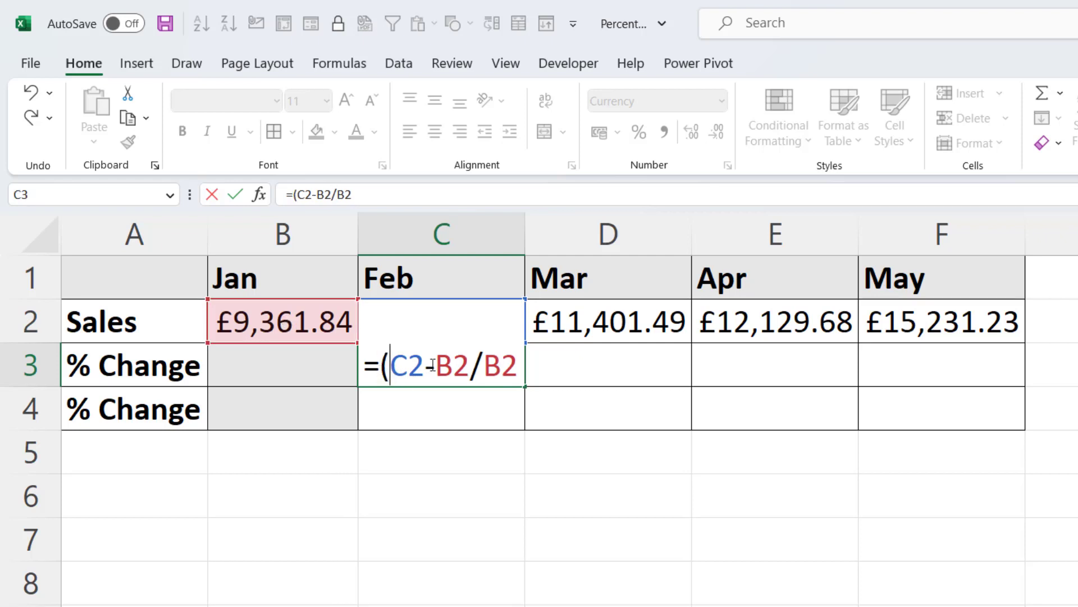
left_click(472, 370)
type(")")
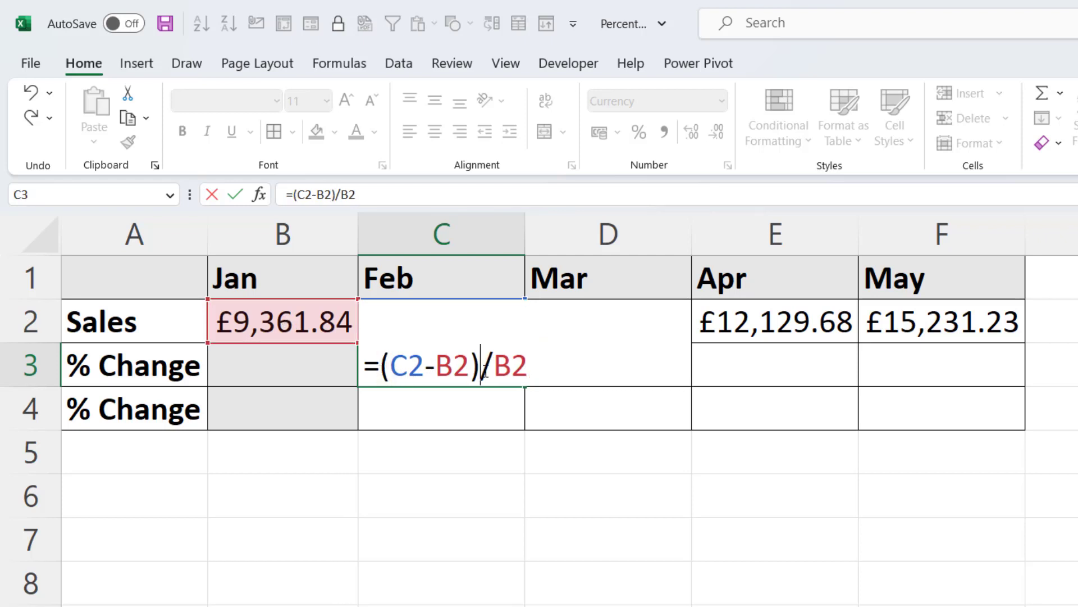
key("Return")
Format C3 as a percentage with one decimal place and copy it across to F3.
left_click(486, 371)
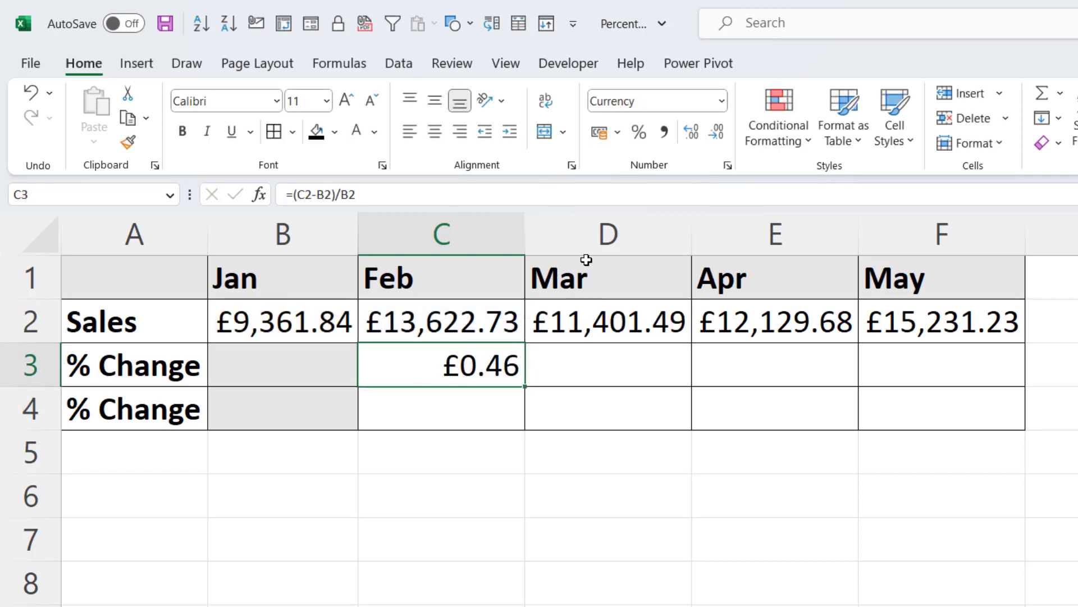
left_click(640, 135)
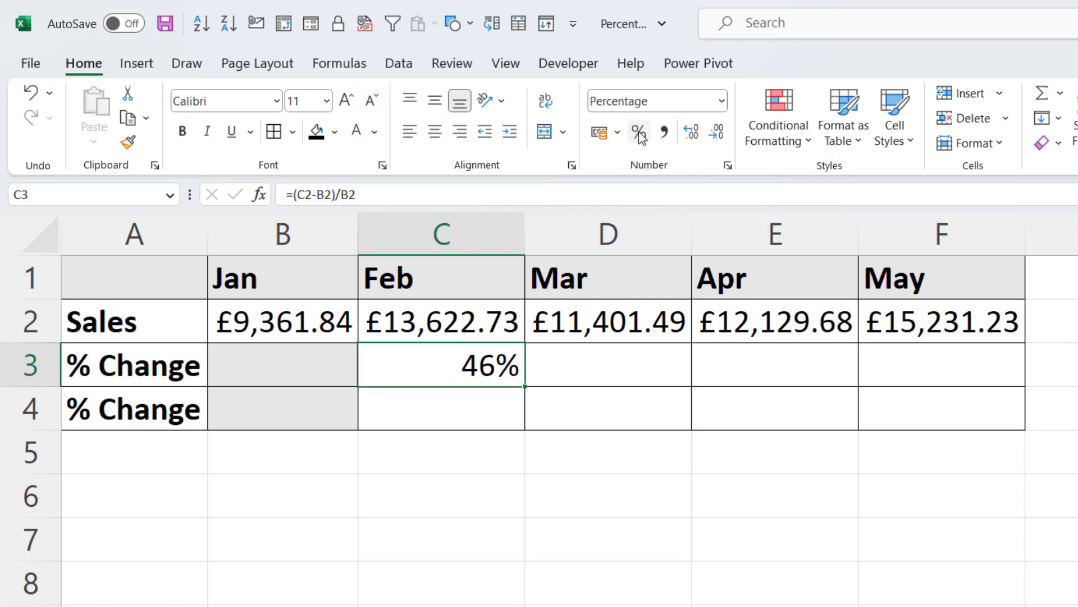
left_click(694, 133)
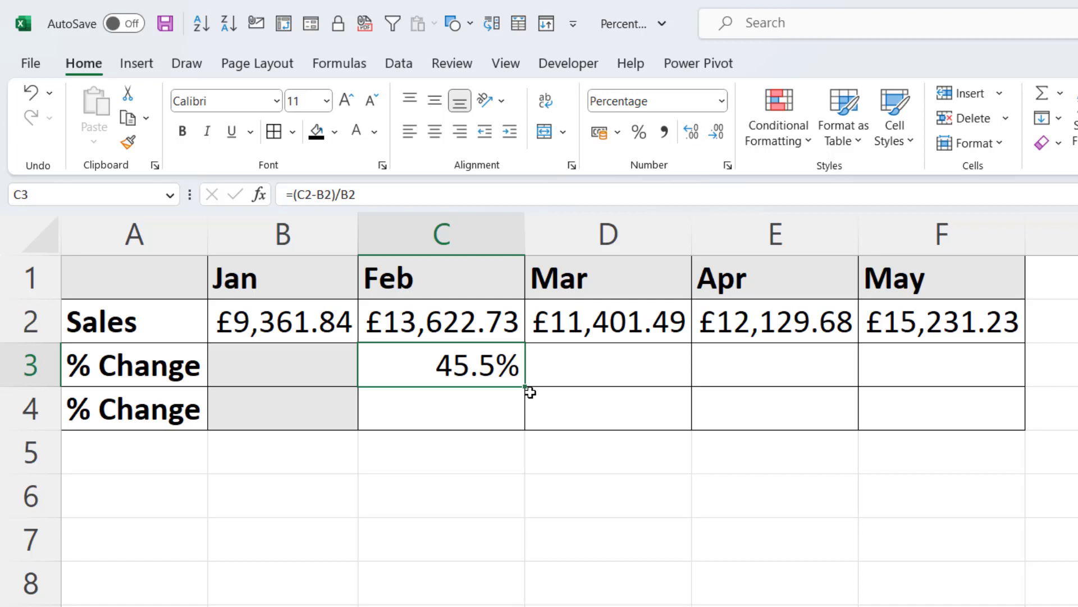
left_click_drag(527, 389, 954, 375)
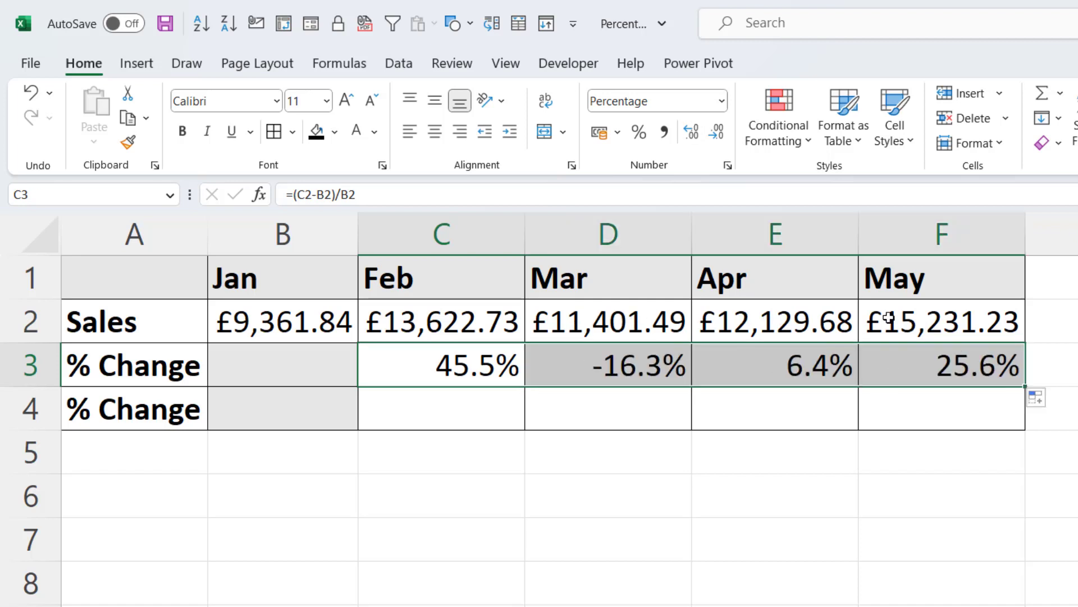
Enter =C2/B2-1 in C4 as an alternative percentage change formula for February.
left_click(466, 415)
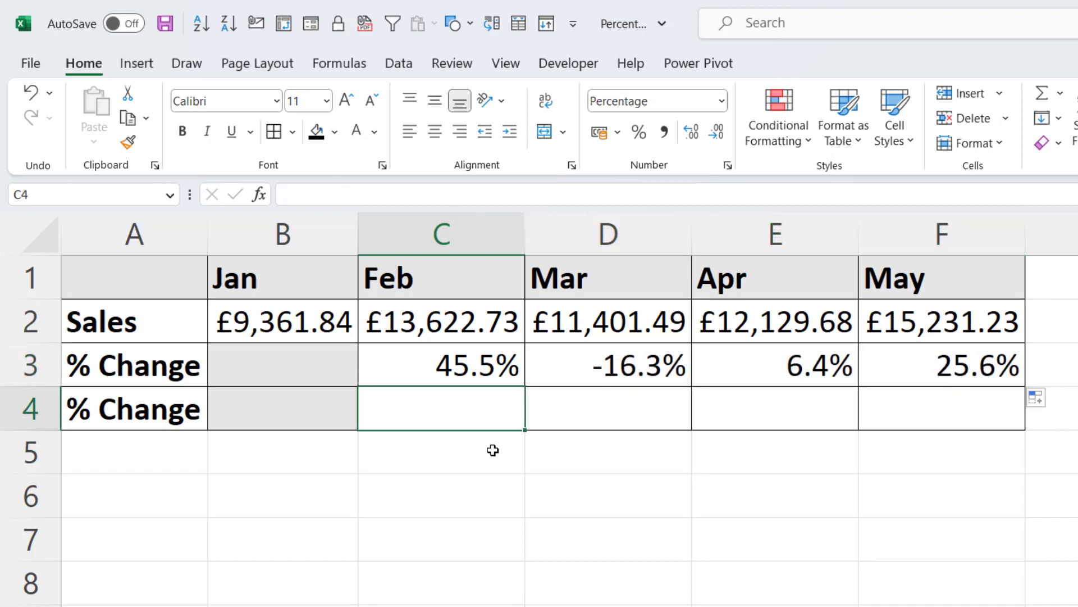
type("=")
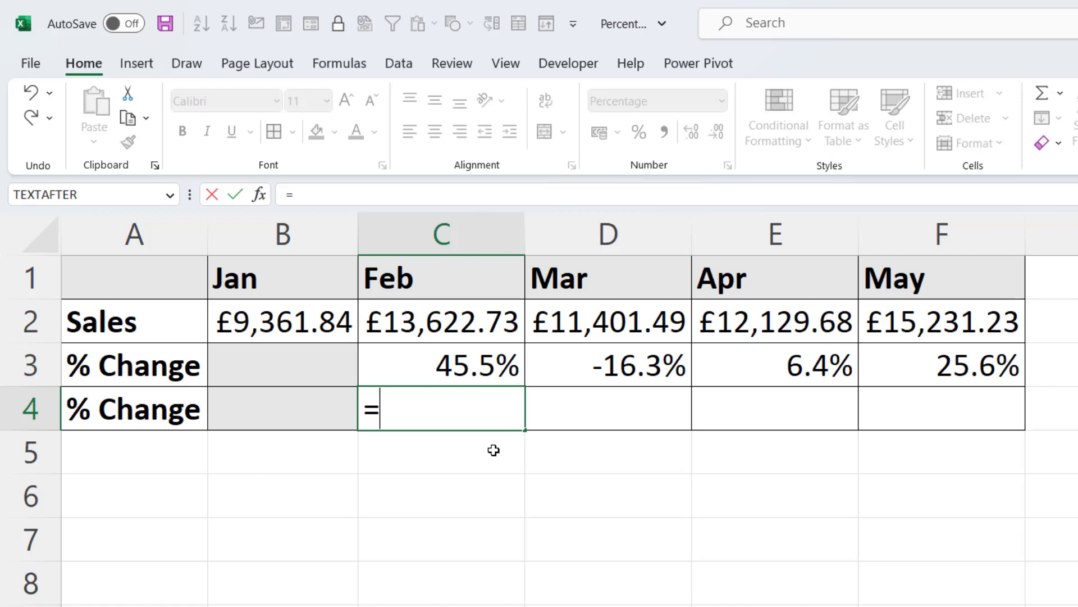
left_click(428, 324)
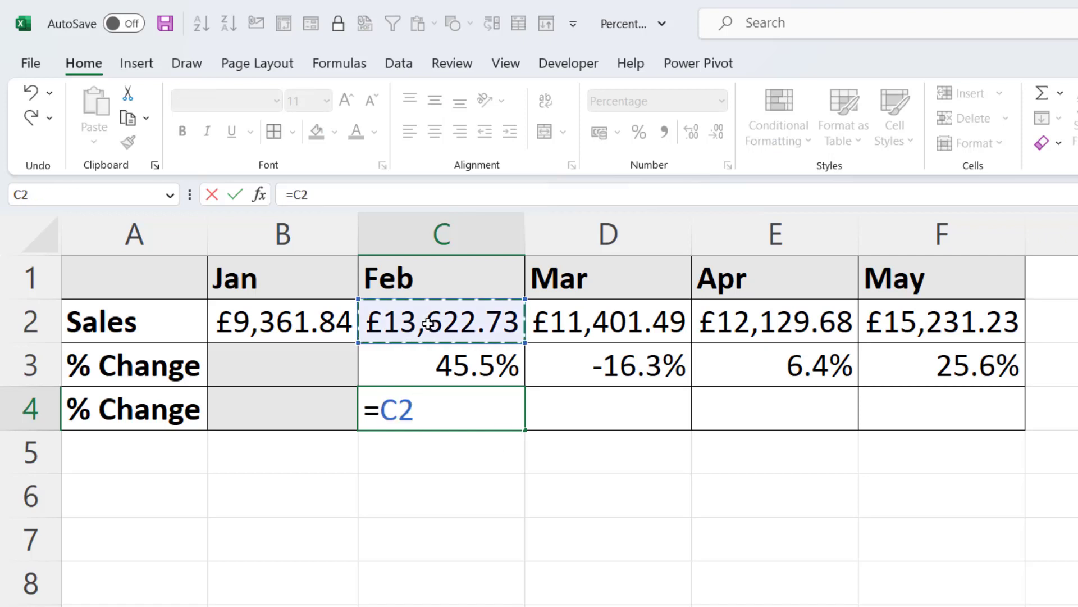
type("/")
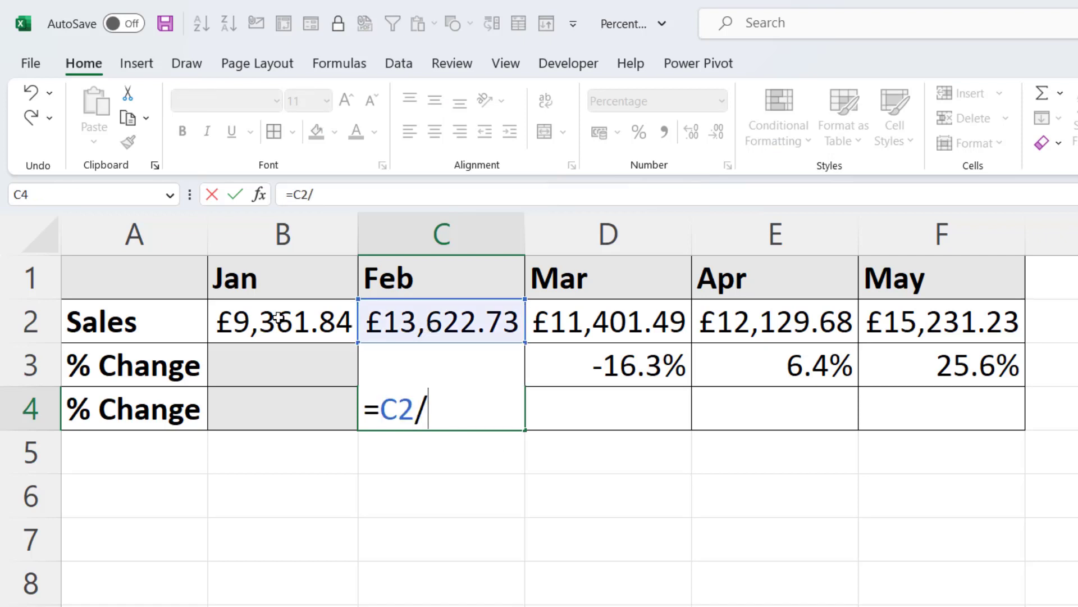
left_click(279, 318)
type("-1")
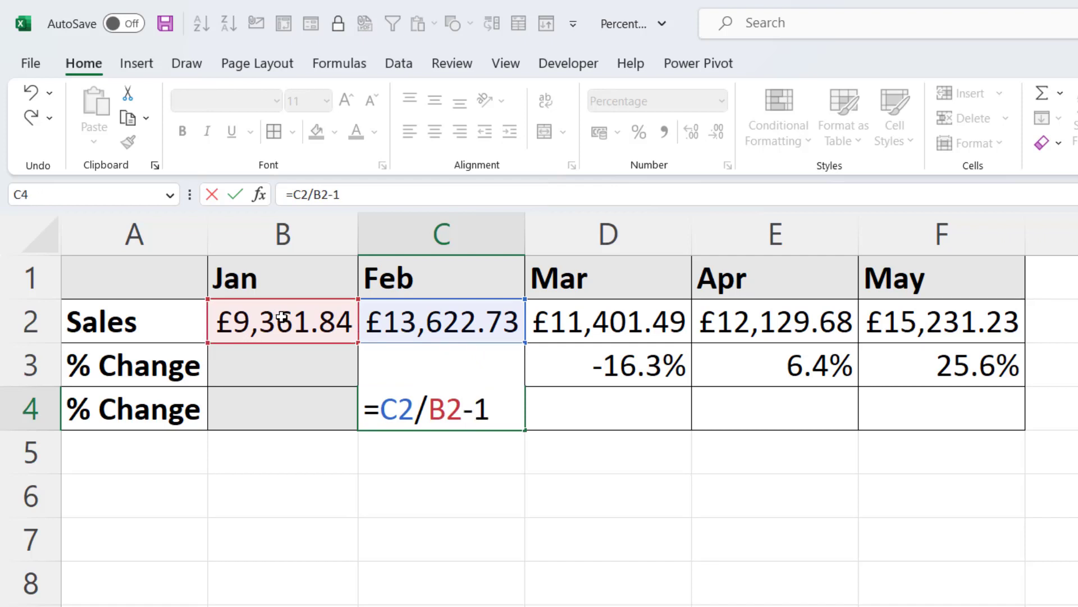
key("Return")
Show C4 with one decimal place and copy its formula across to F4.
left_click(470, 409)
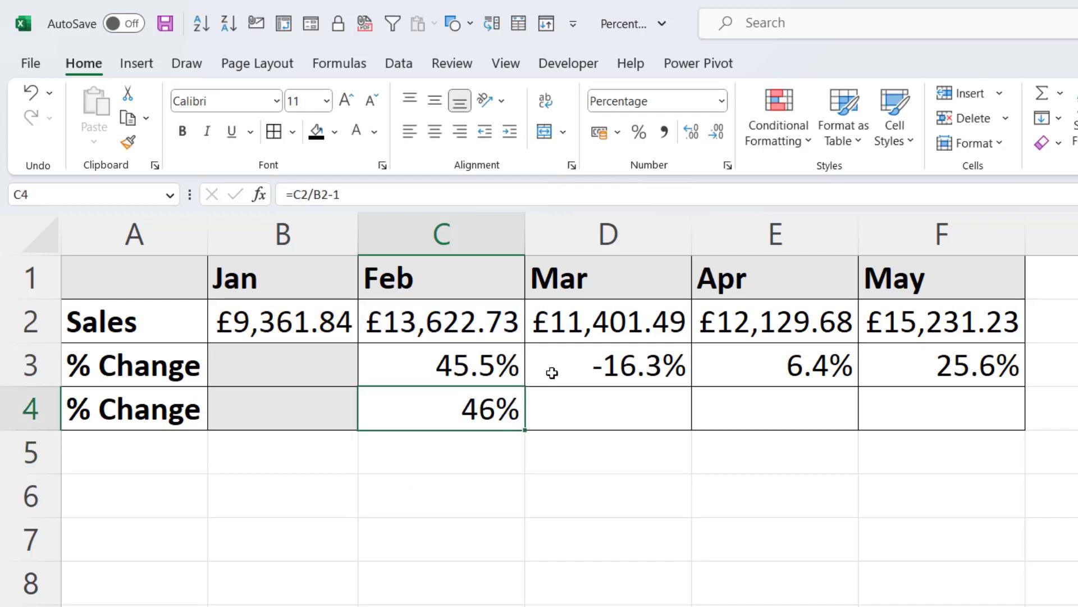
left_click(692, 137)
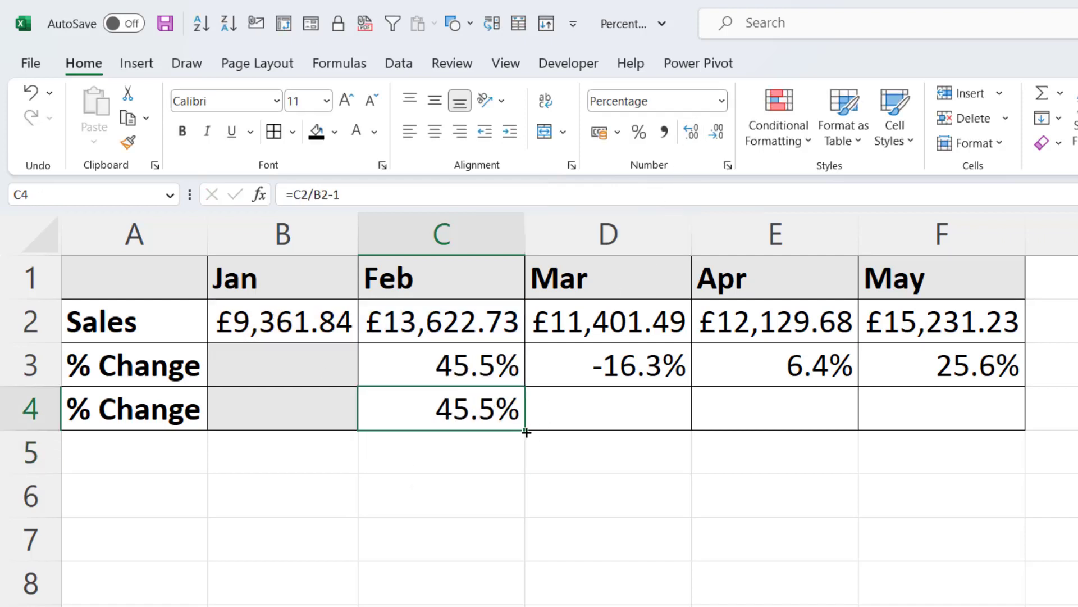
left_click_drag(524, 430, 991, 422)
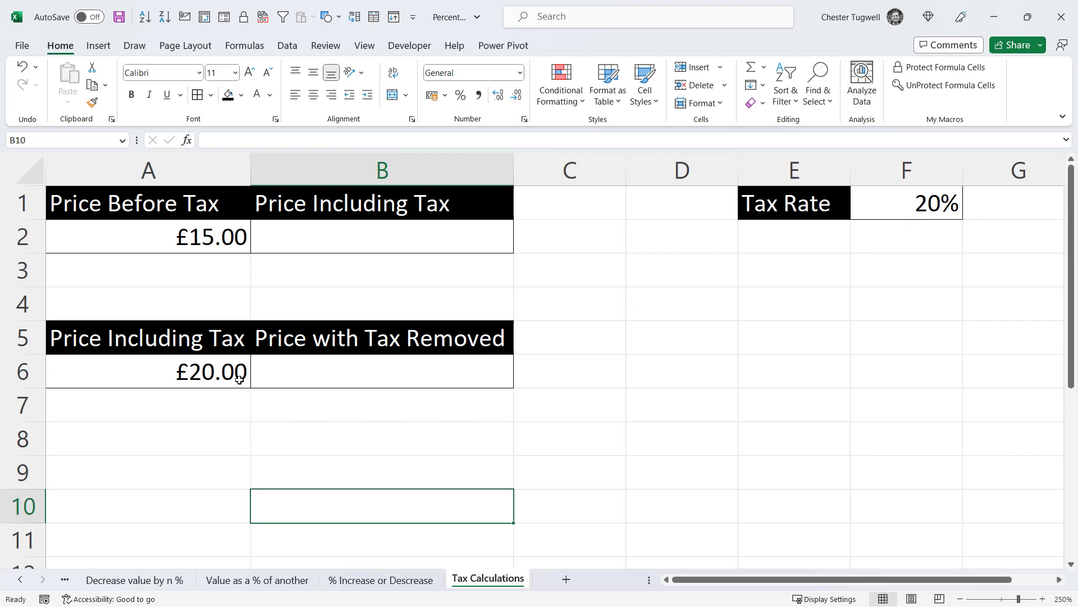
Enter =A2*(1+F1) in B2 to calculate the price including tax, and reopen the formula to check its references.
left_click(350, 251)
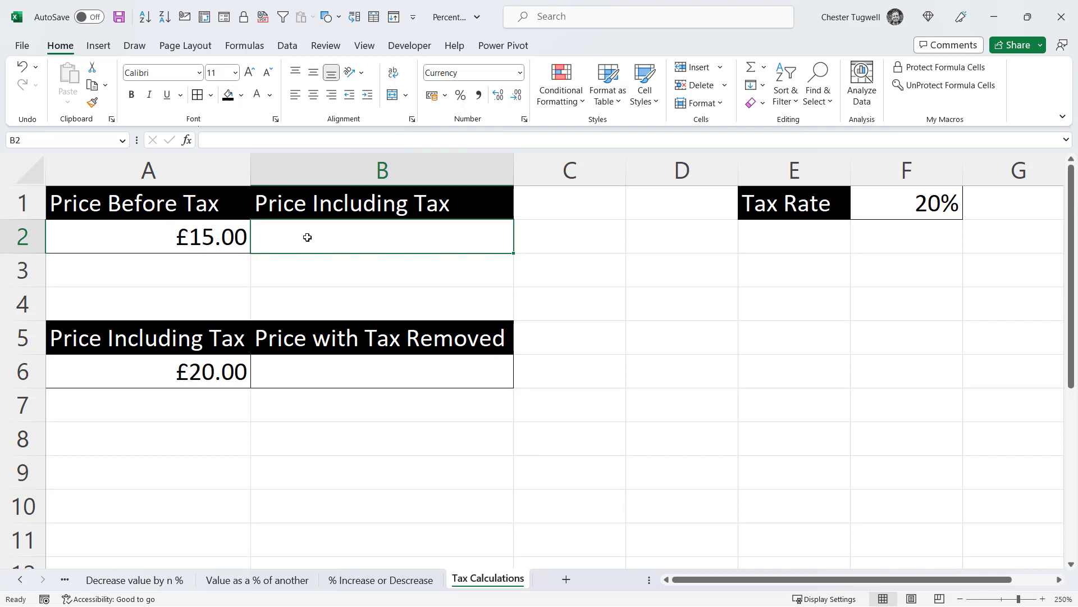
type("=")
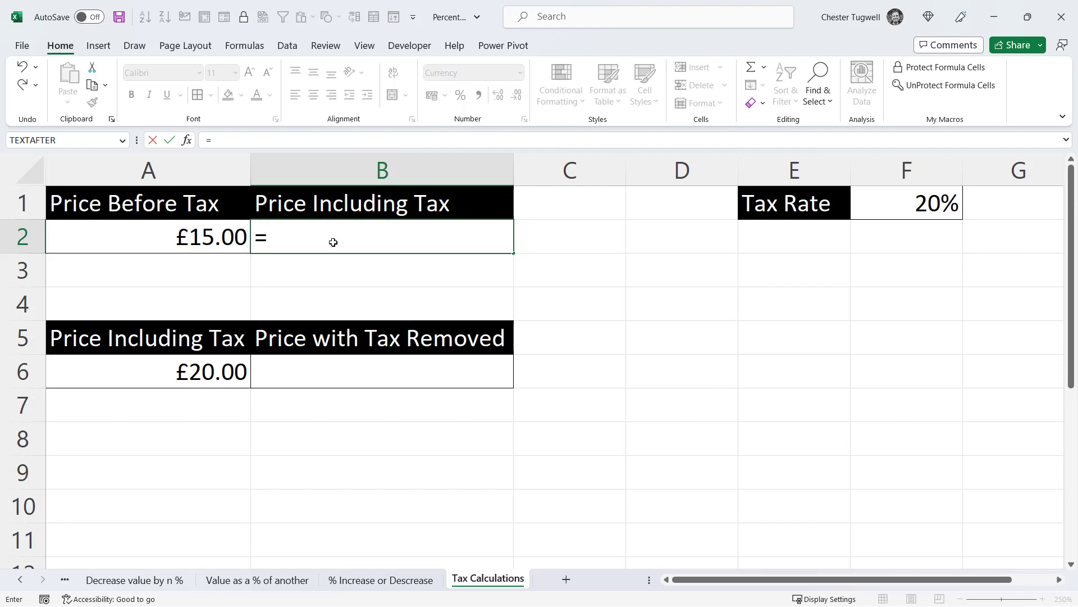
left_click(186, 243)
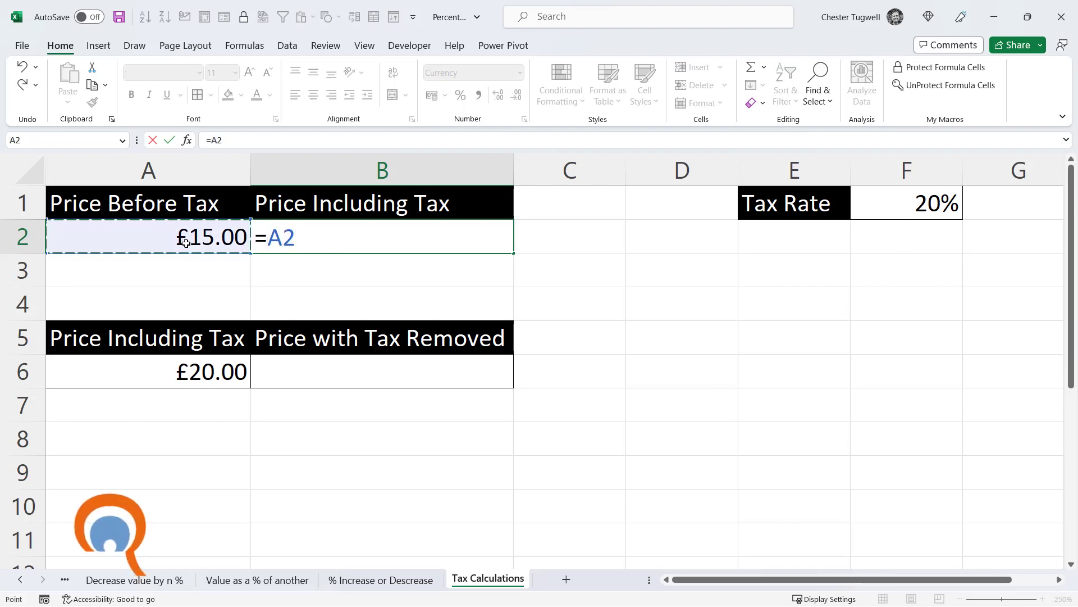
type("*(")
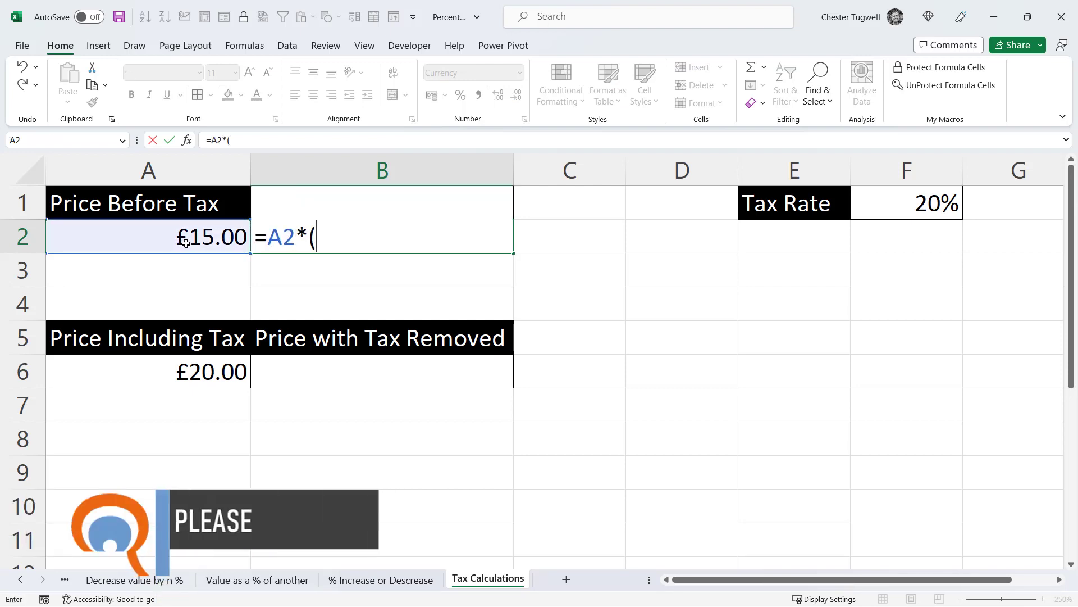
type("1+")
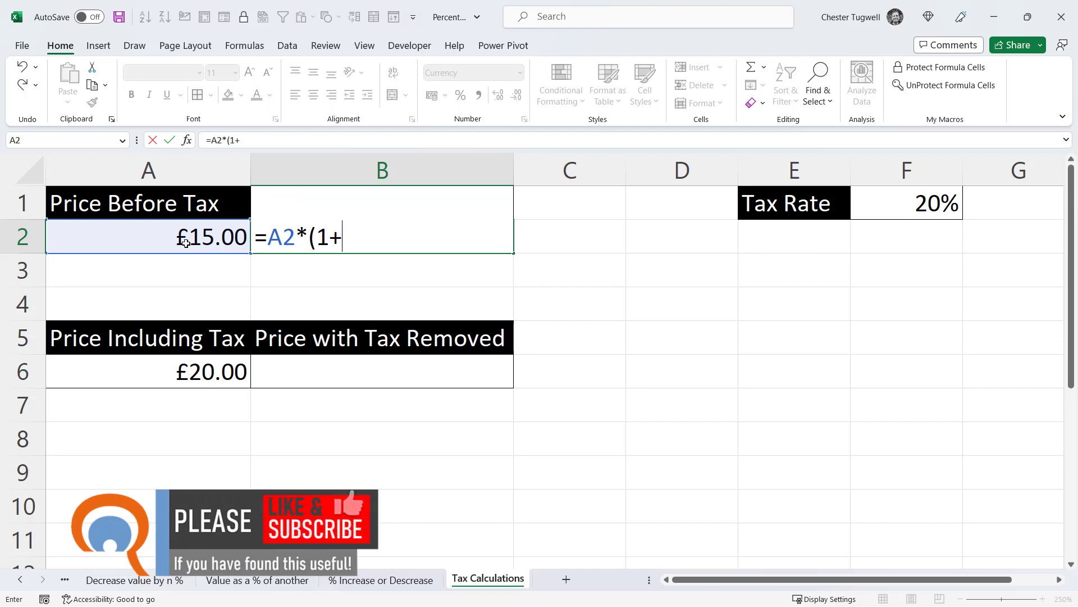
left_click(910, 209)
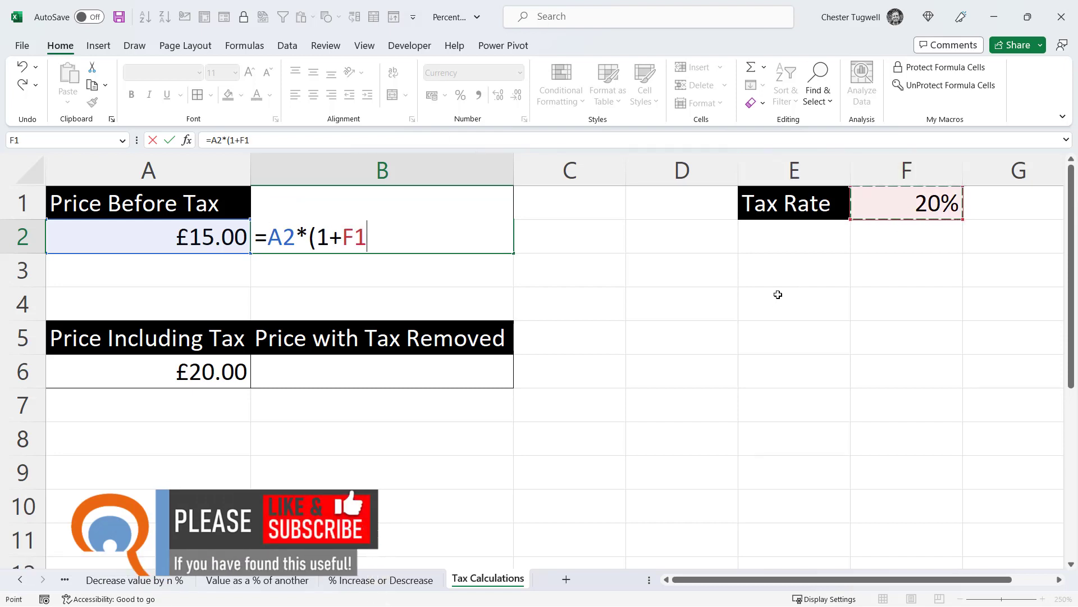
type(")")
key("Return")
double_click(464, 241)
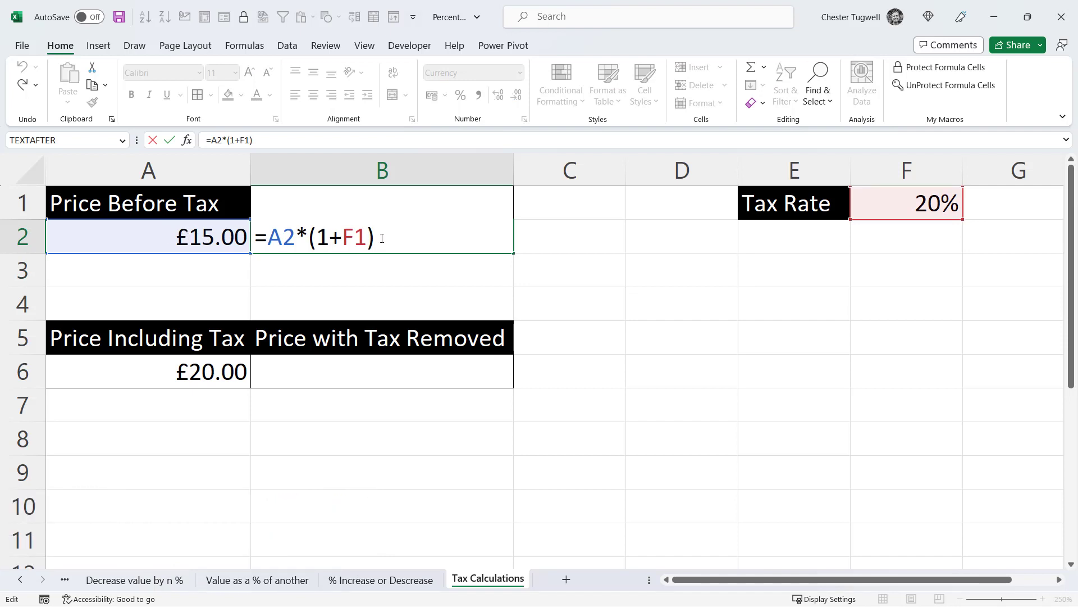
Close the tax-inclusive price formula in B2 and go to the Price Including Tax value in A6.
key("Return")
key("Down")
key("Down")
key("Down")
key("Down")
key("Down")
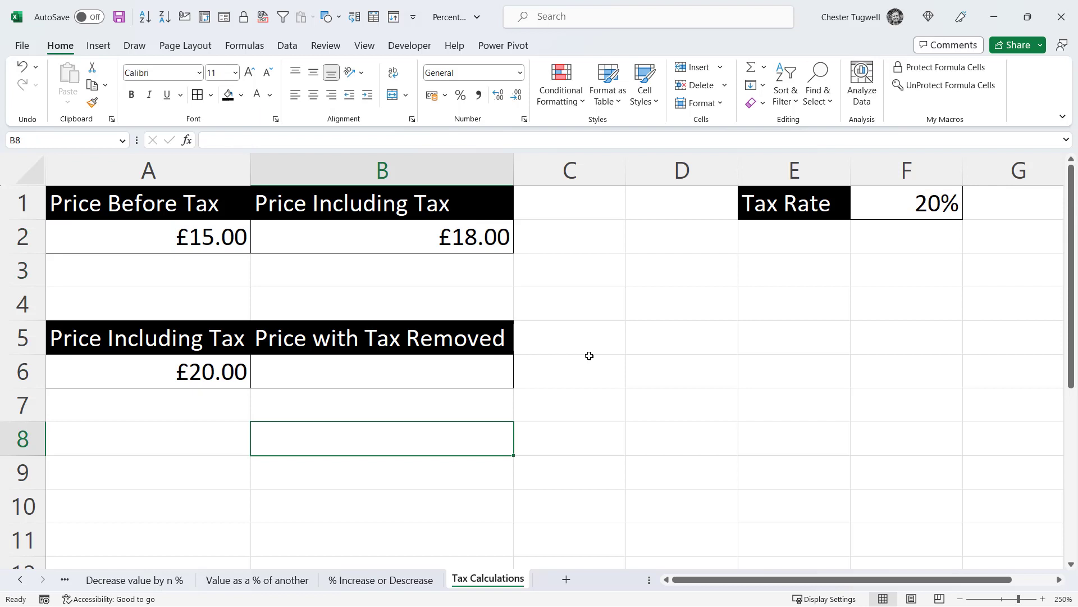
left_click(171, 369)
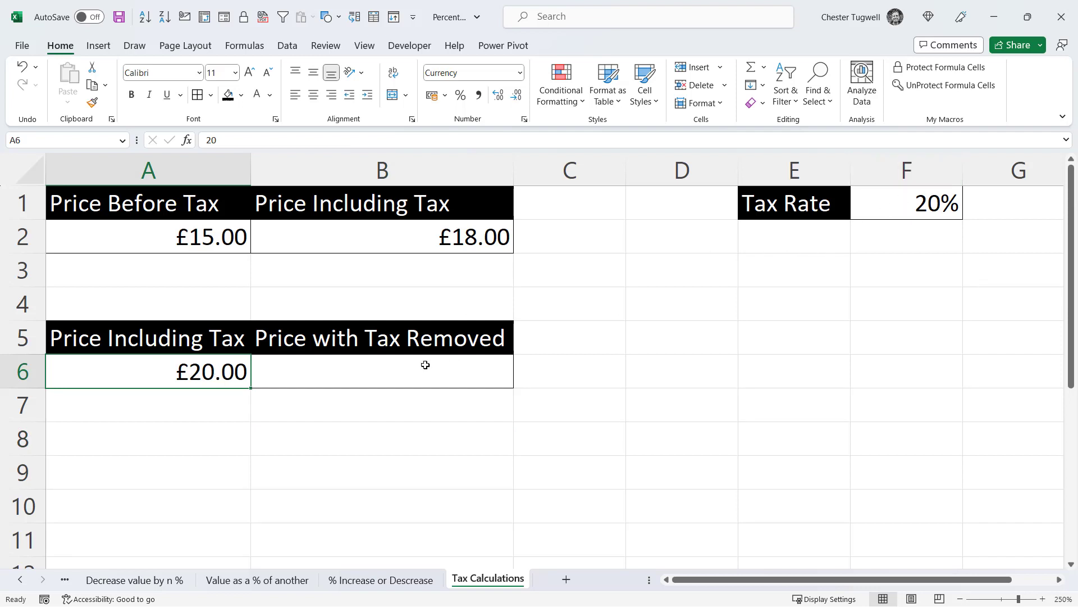
Enter =A6/(1+F1) in B6 to calculate the price with tax removed, and reopen the formula to check its references.
left_click(361, 379)
type("=")
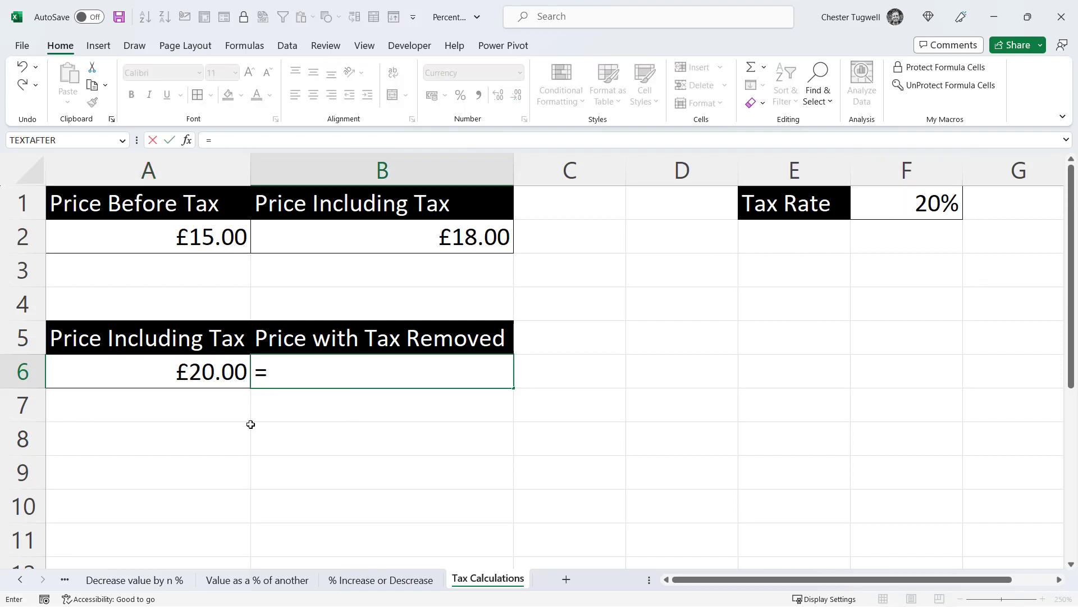
left_click(202, 376)
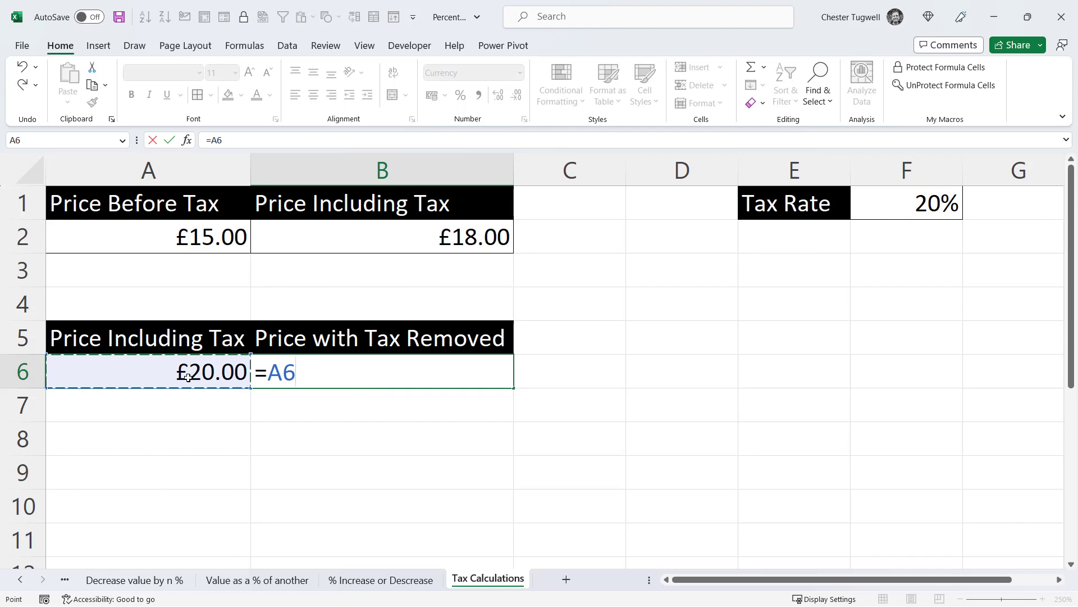
type("/(")
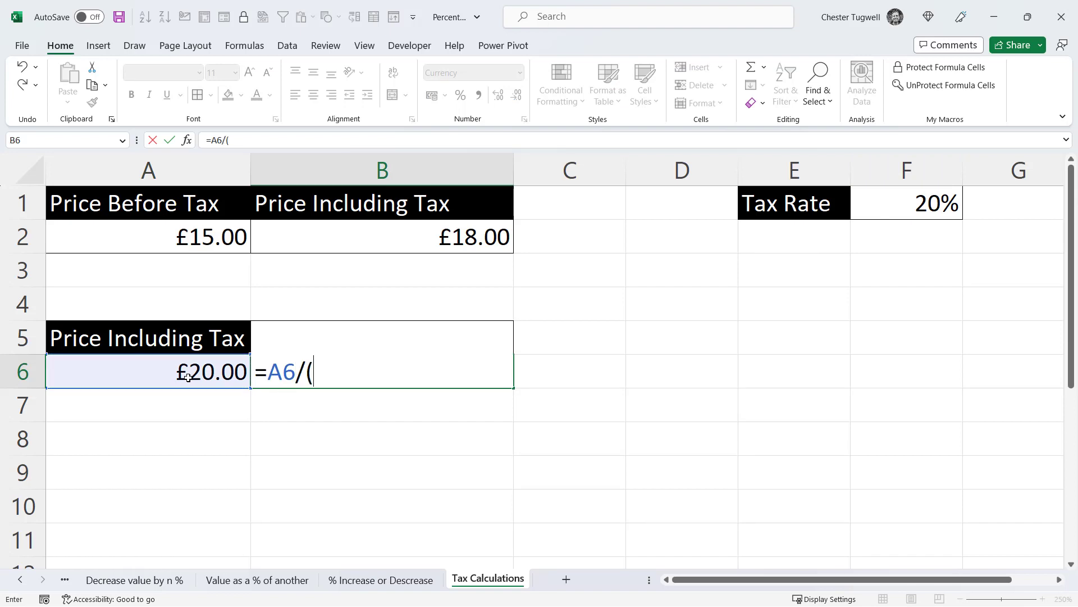
type("1+")
left_click(921, 205)
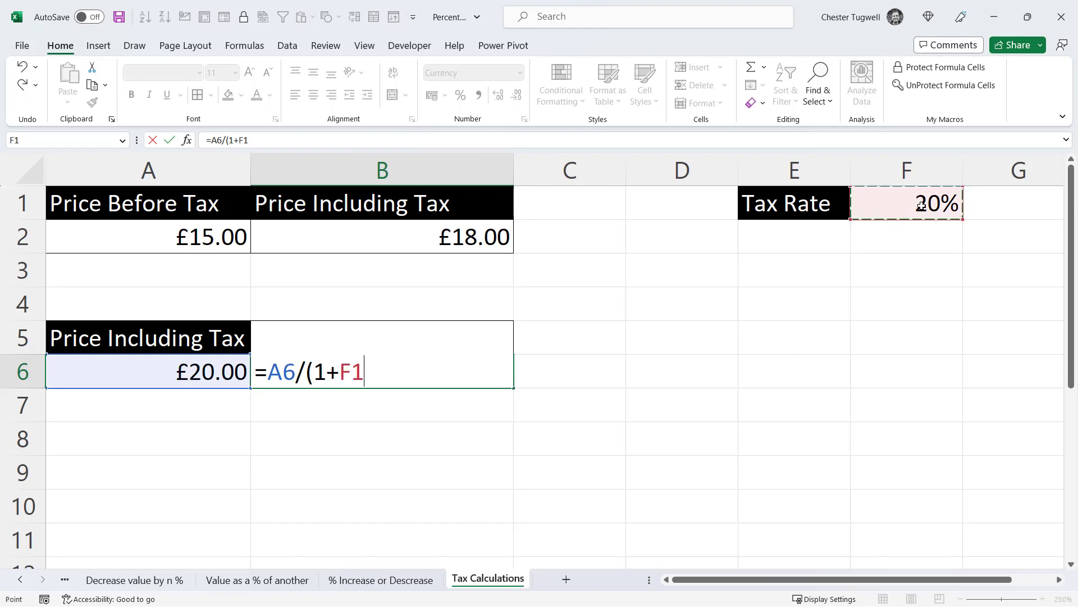
type(")")
key("Return")
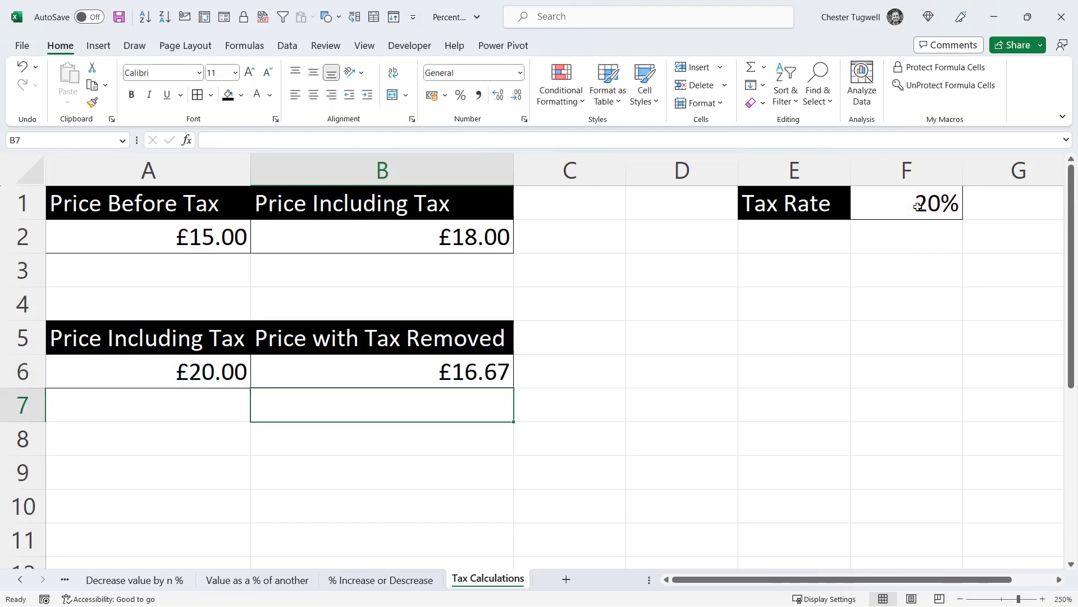
double_click(491, 365)
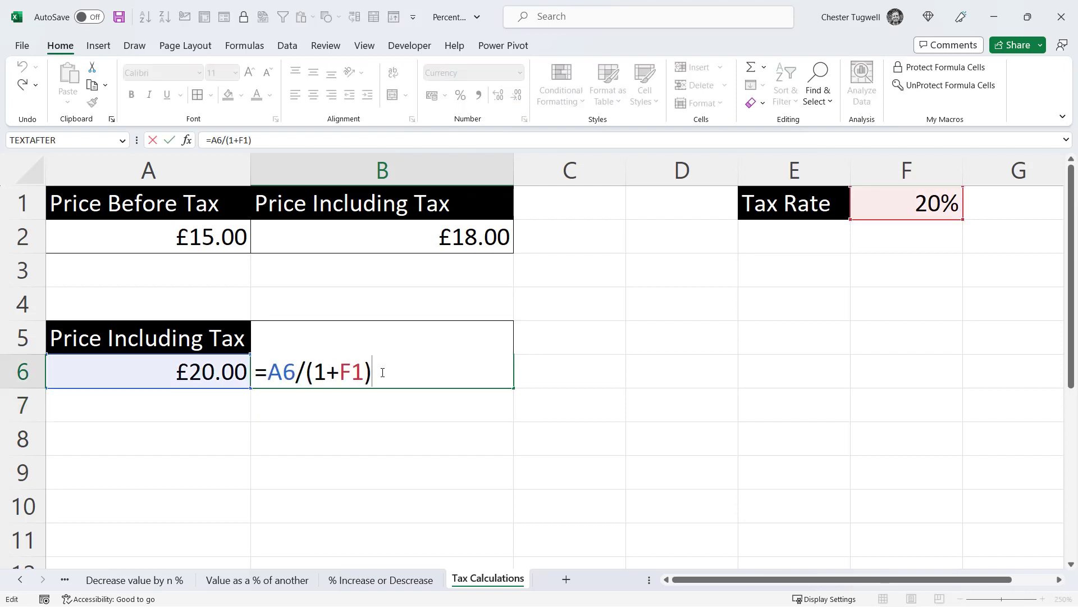
key("Return")
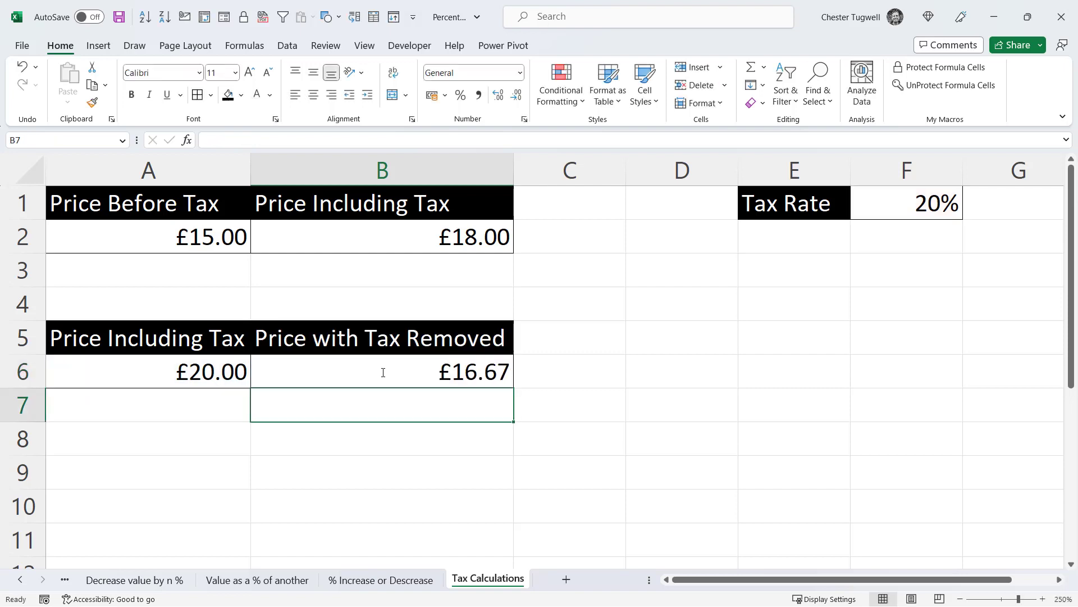